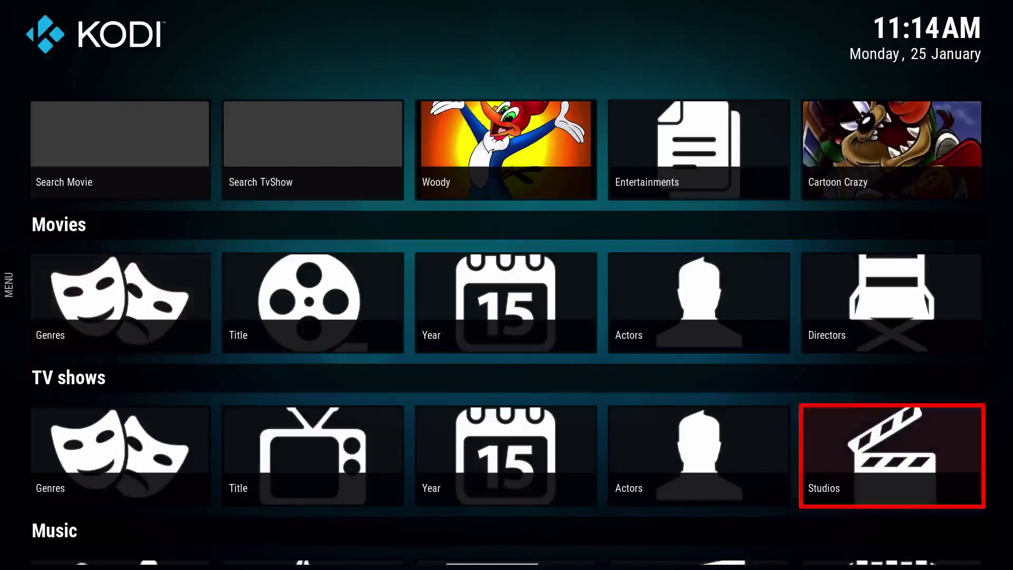
- Once the splash finishes, scroll down the home screen to the Music row
scroll(878, 481, "down", 2)
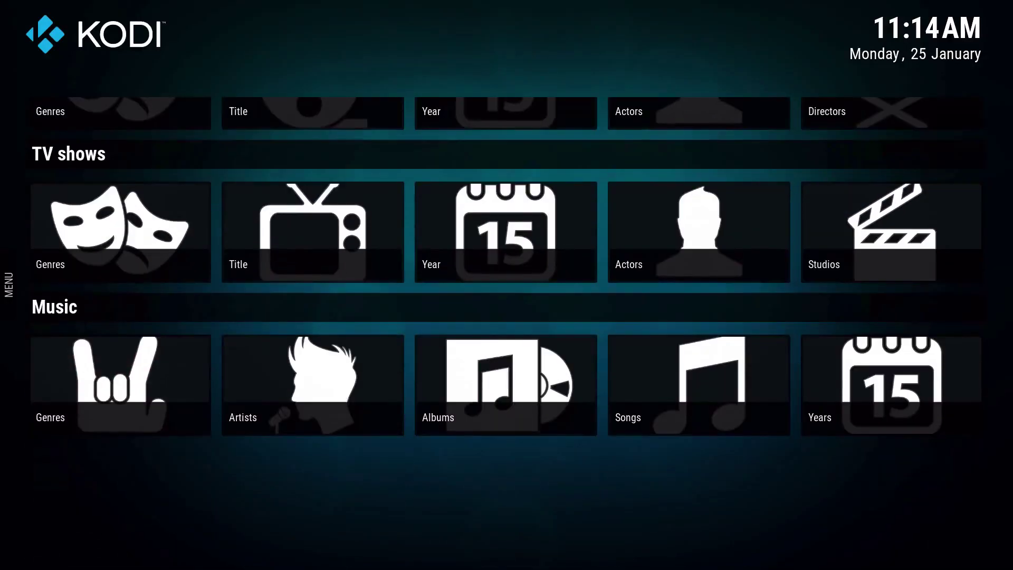
- From the top of the home view, open the side MENU and enter Settings
key("Left")
key("Escape")
key("Right")
key("Up")
key("Up")
key("Up")
key("Up")
key("Left")
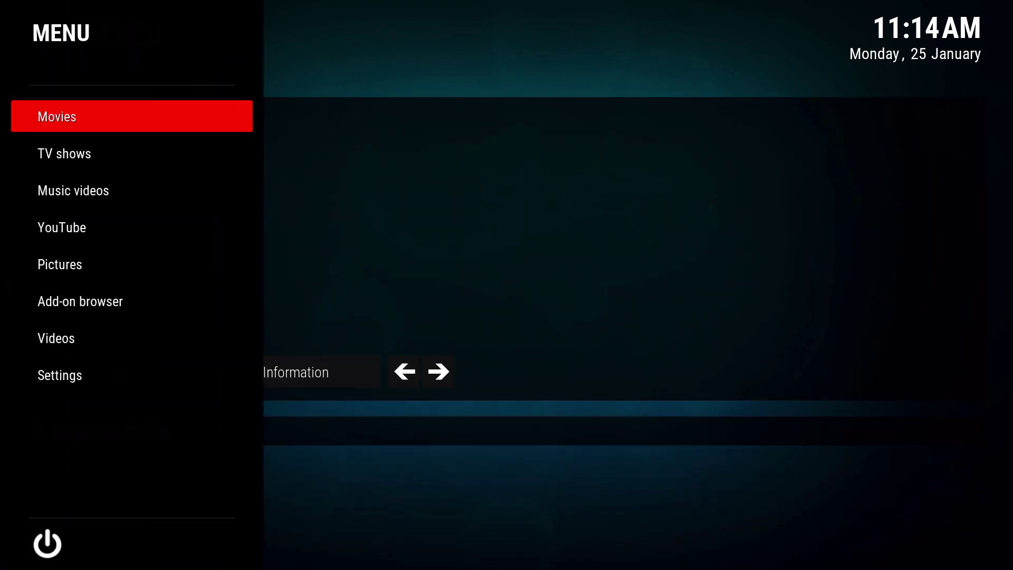
key("Down")
key("Down")
key("Down")
key("Down")
key("Down")
key("Right")
key("Left")
key("Right")
key("Left")
key("Down")
key("Down")
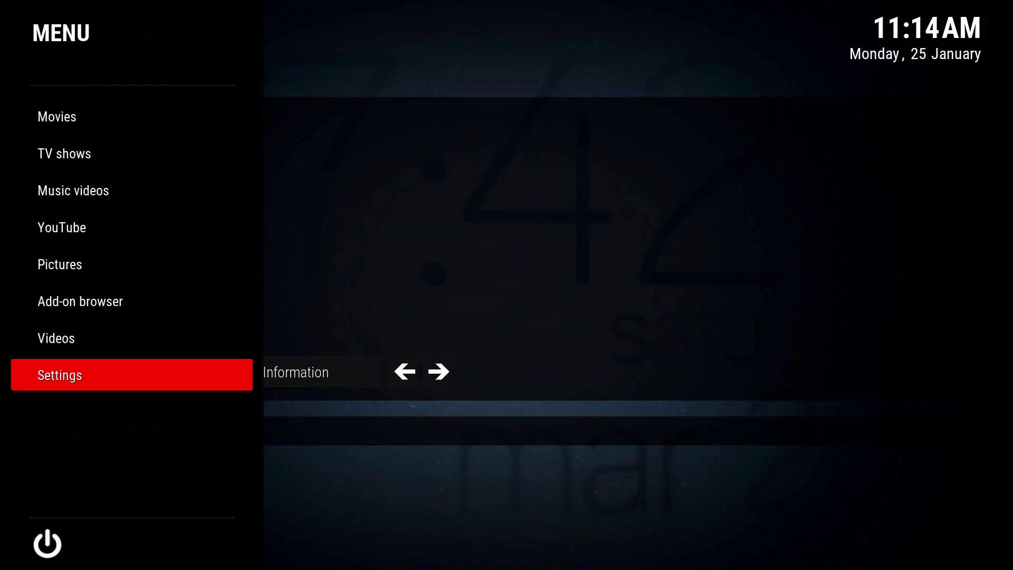
key("Return")
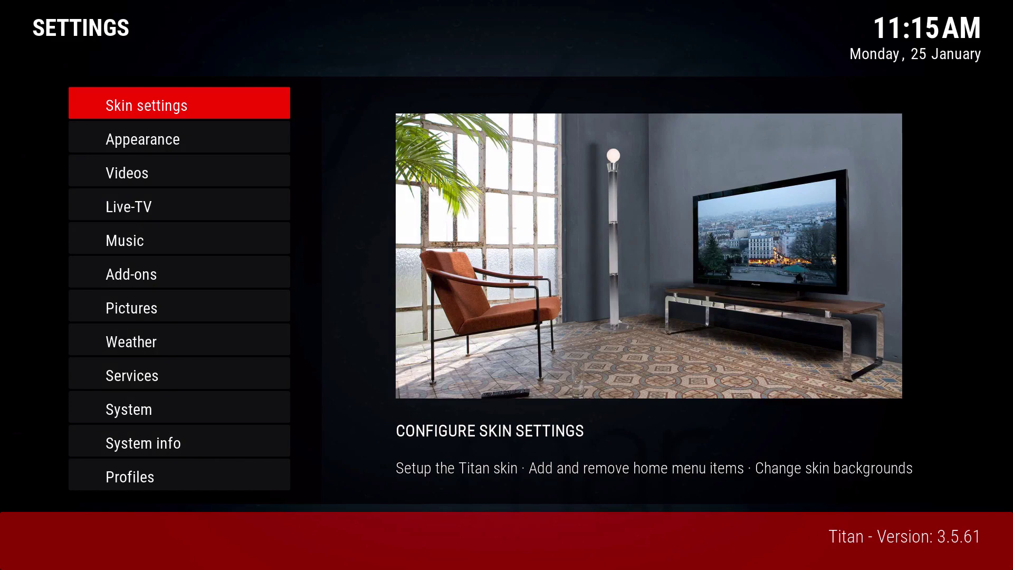
- Open the Configure Widget Rows editor under the skin's home shortcuts settings
key("Return")
key("Right")
key("Down")
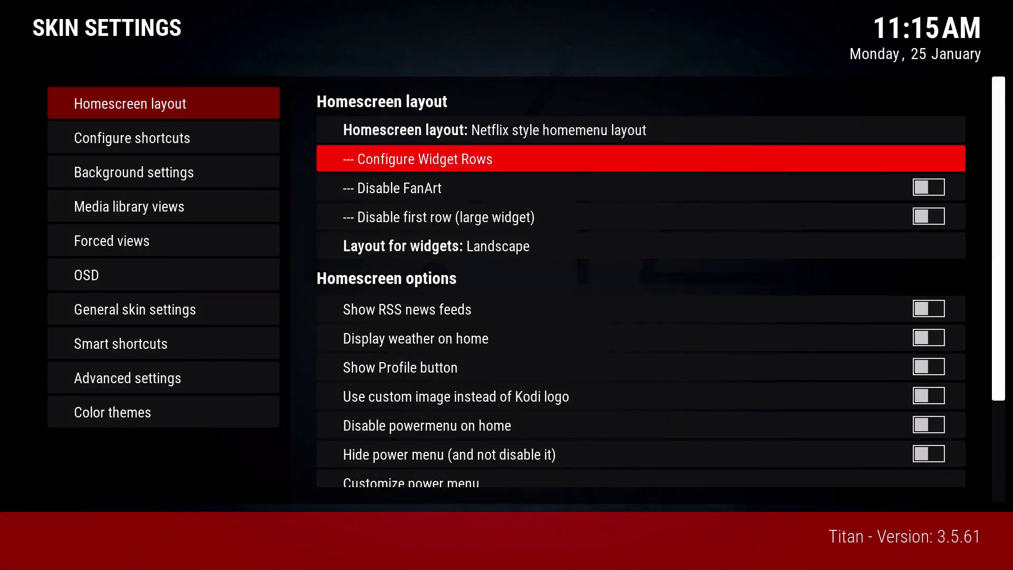
key("Return")
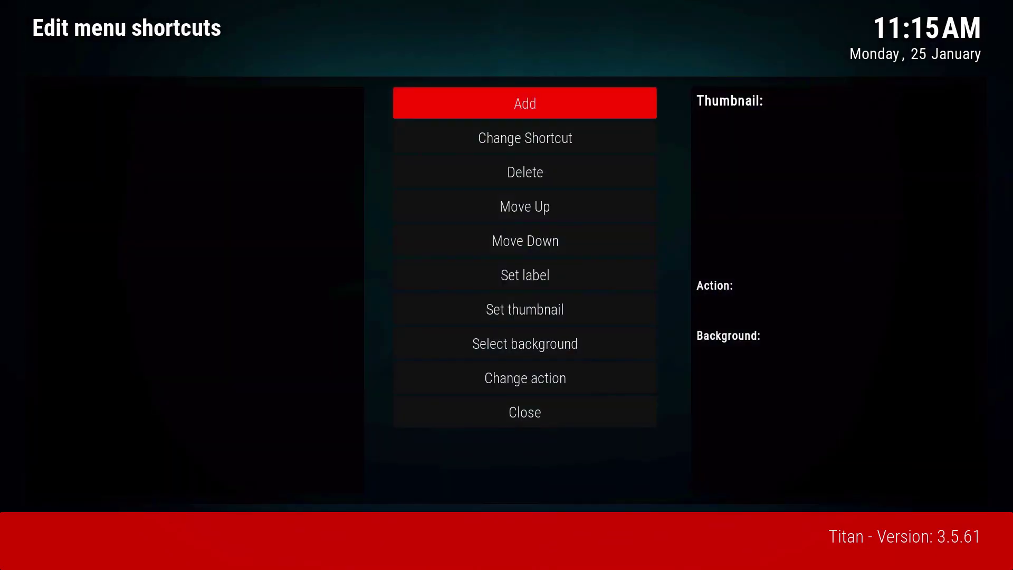
key("Escape")
key("Down")
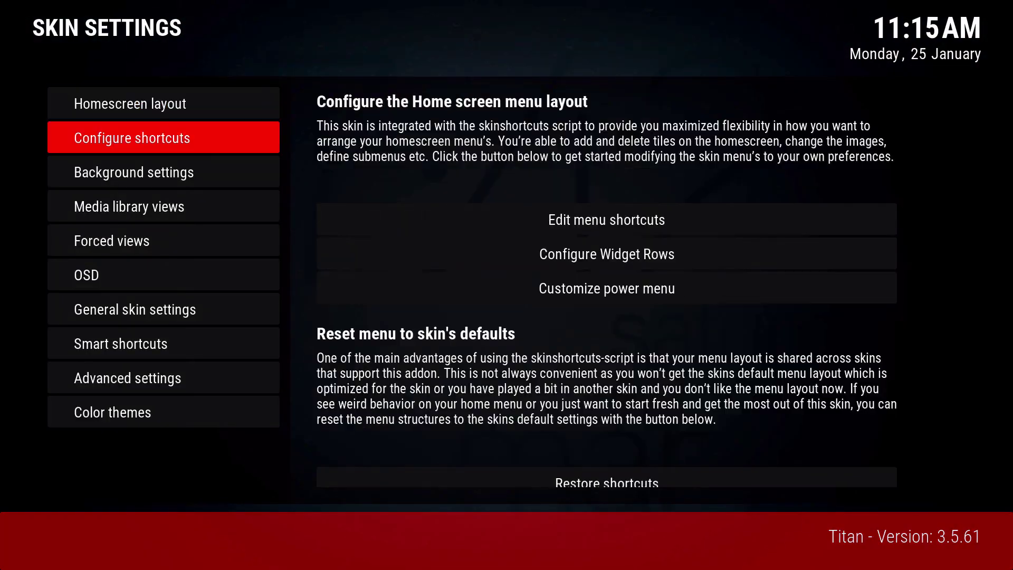
key("Right")
key("Down")
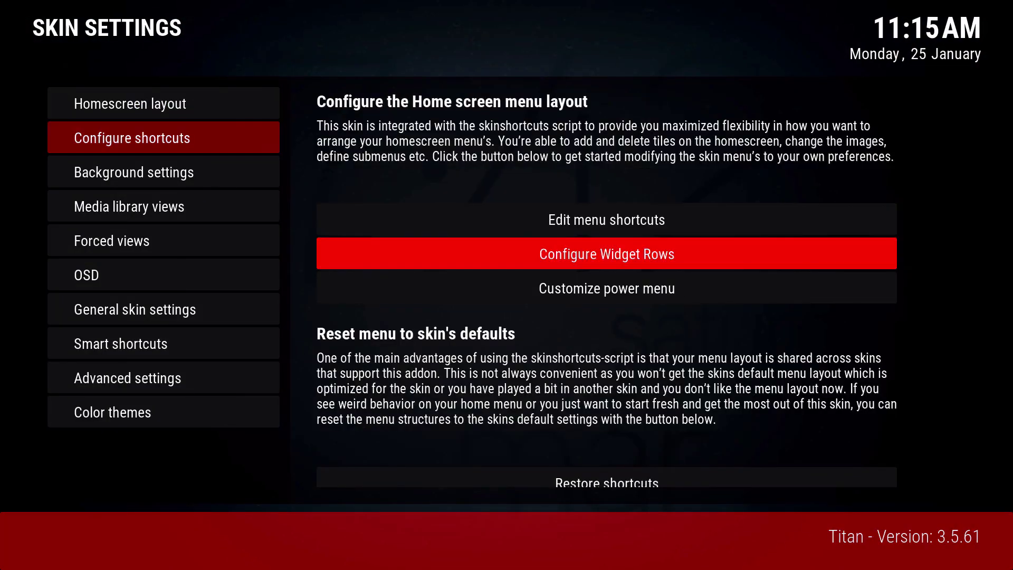
key("Return")
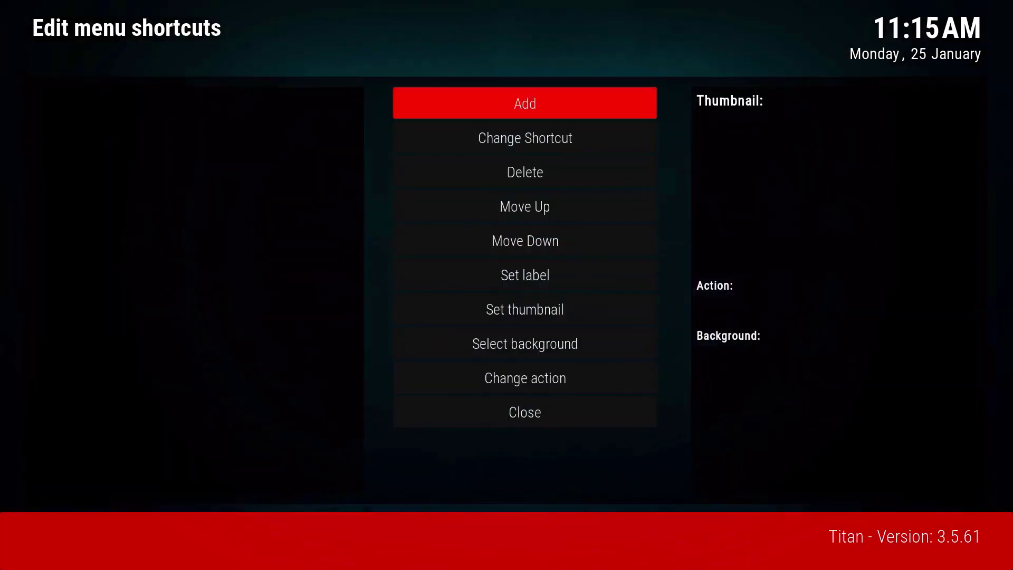
- Delete the Recommended Media row and the remaining existing widget rows
key("Down")
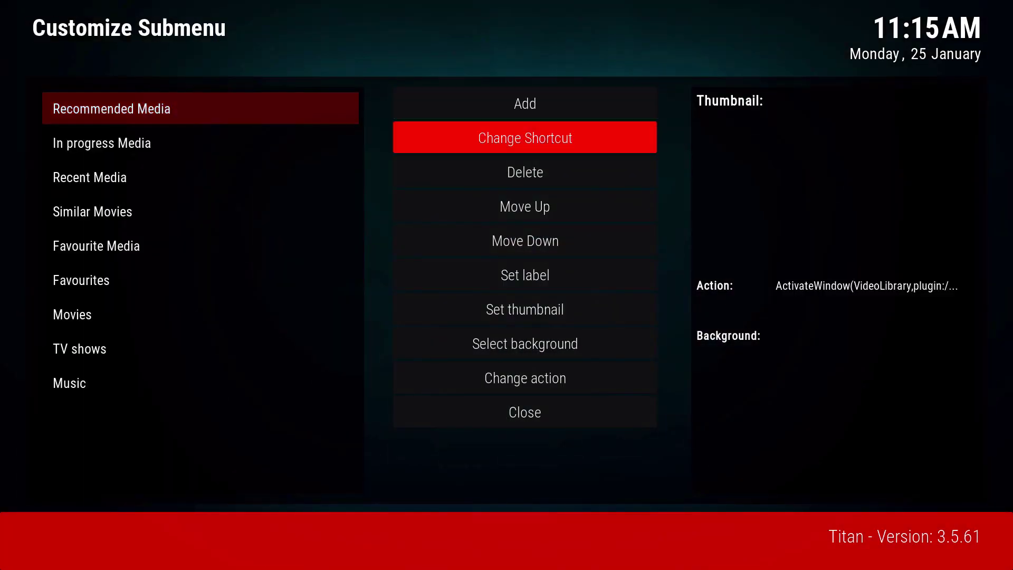
key("Left")
key("Down")
key("Down")
key("Down")
key("Down")
key("Down")
key("Down")
key("Down")
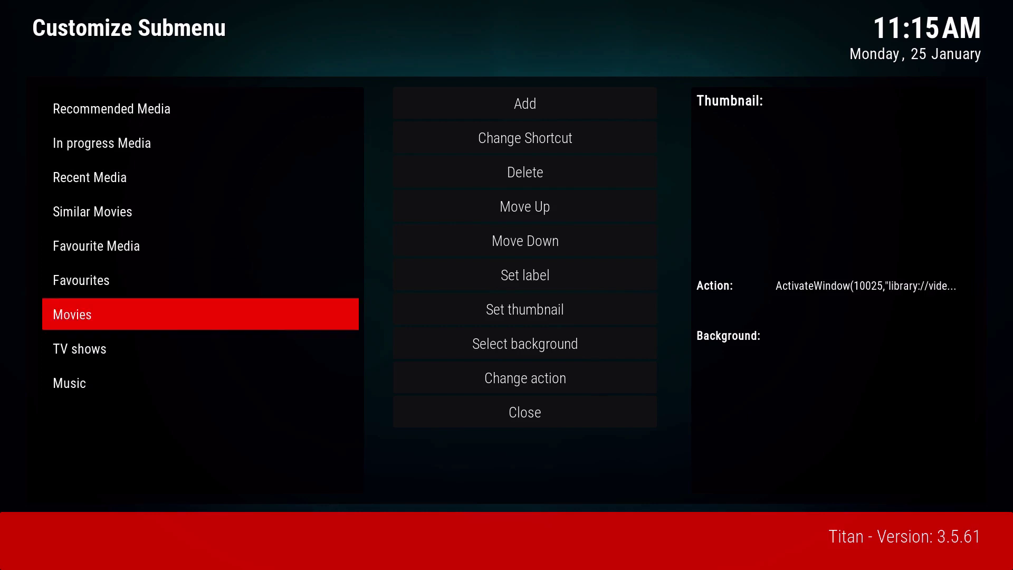
key("Up")
key("Up")
key("Up")
key("Up")
key("Up")
key("Up")
key("Up")
key("Right")
key("Down")
key("Down")
key("Up")
key("Return")
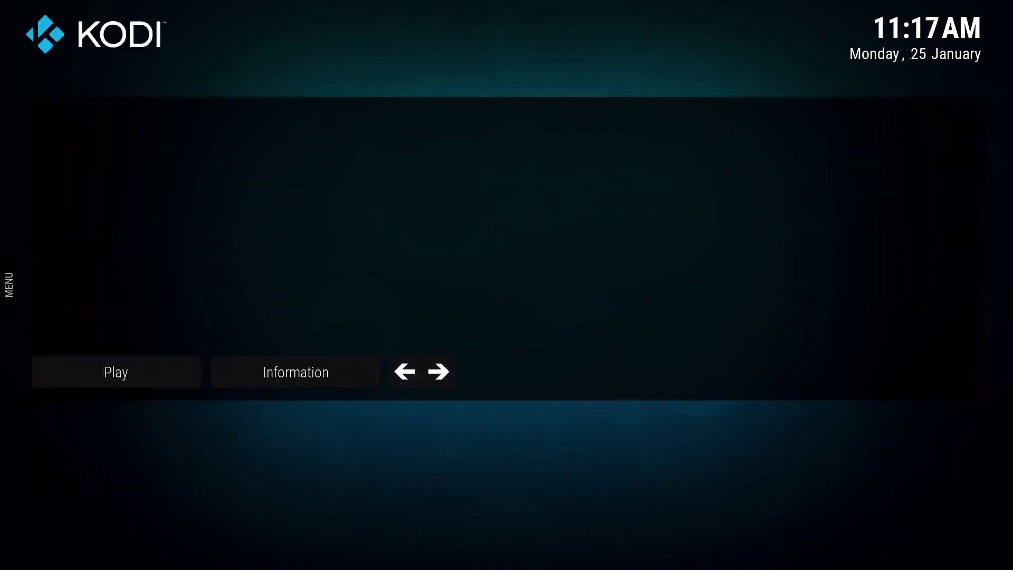
- Go from the empty home view back to the Settings screen
key("Right")
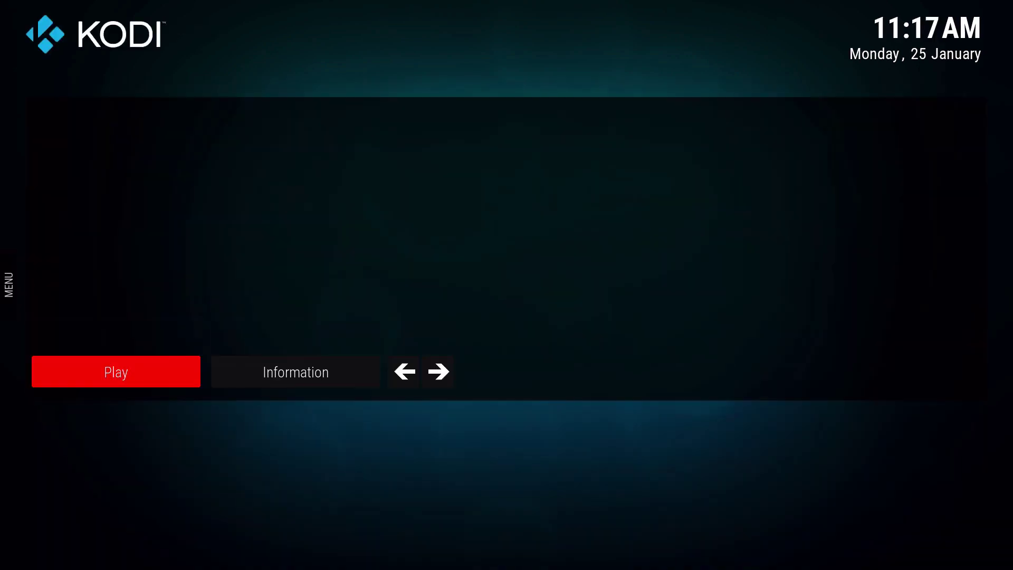
key("Left")
key("Up")
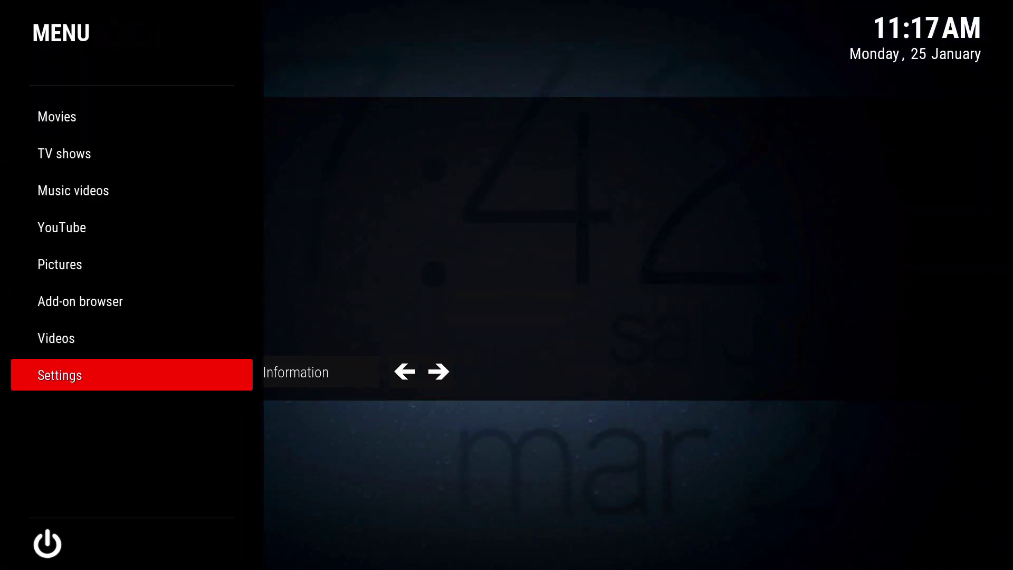
key("Return")
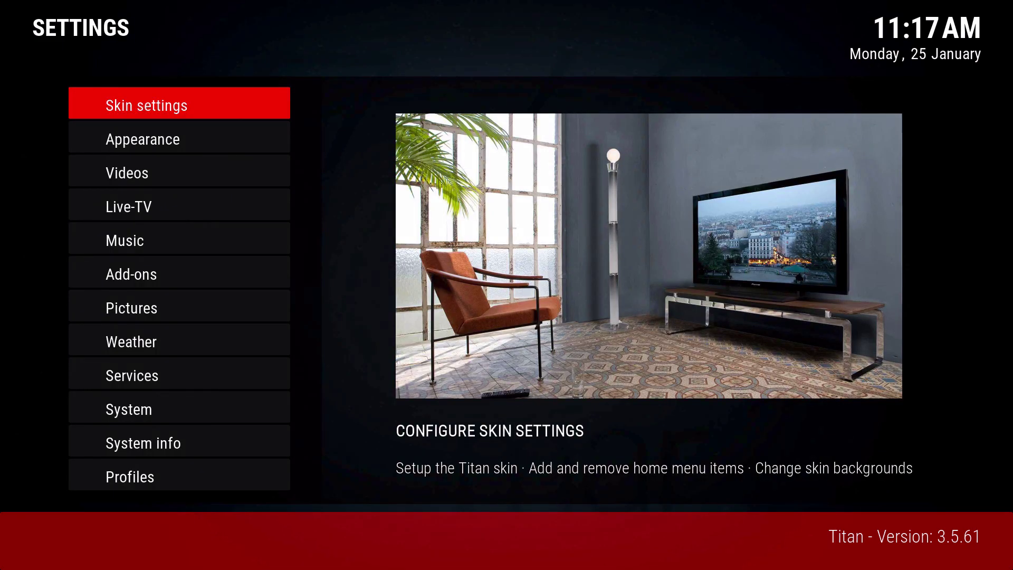
- Add a new empty row in Skin settings > Homescreen layout > Configure Widget Rows
key("Return")
key("Right")
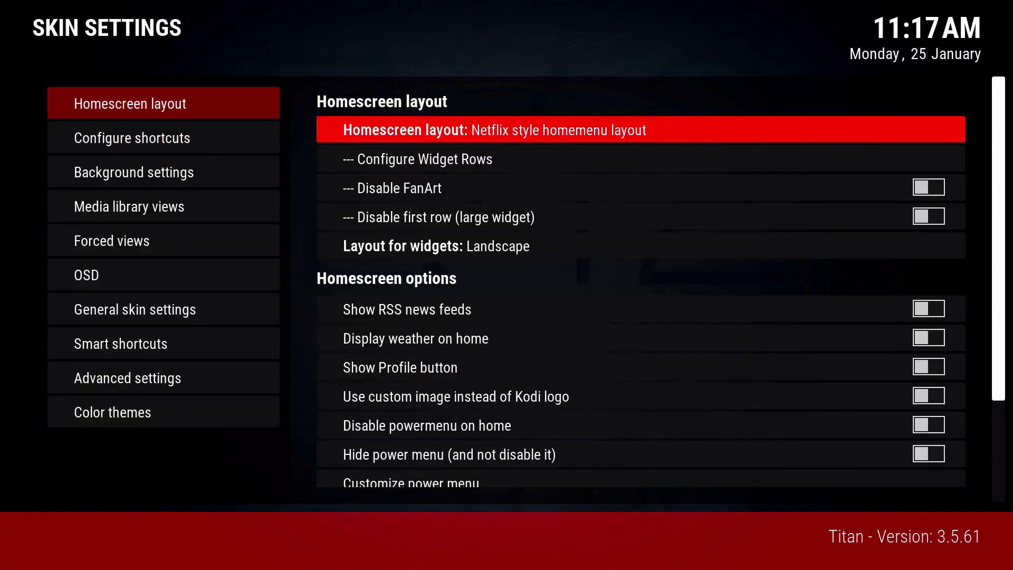
key("Down")
key("Return")
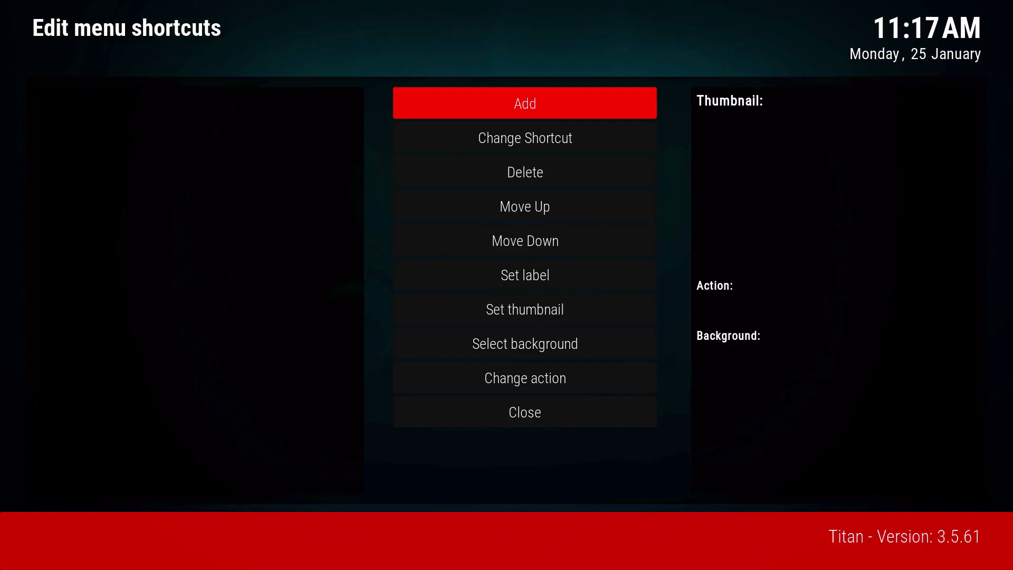
key("Down")
key("Up")
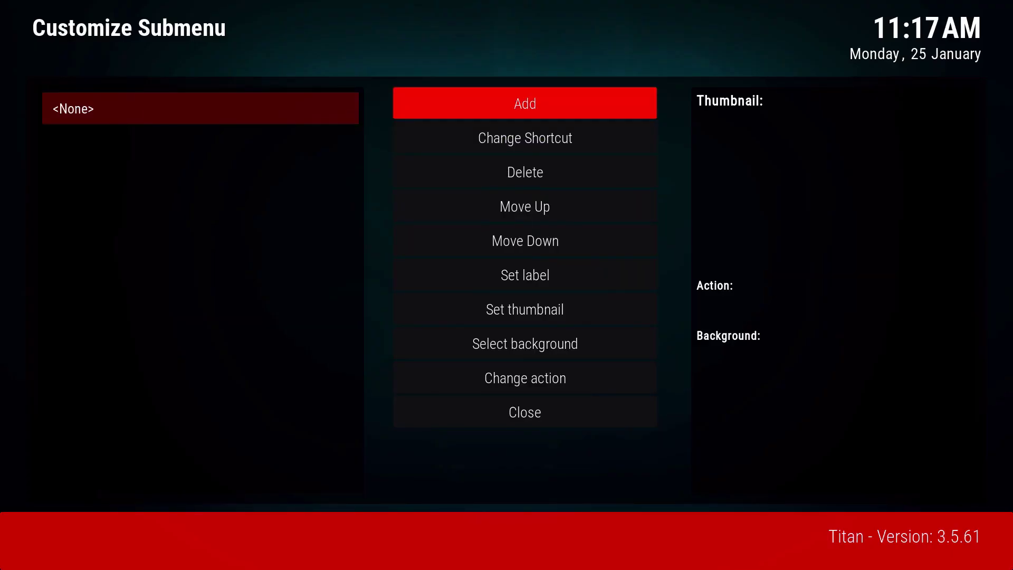
key("Return")
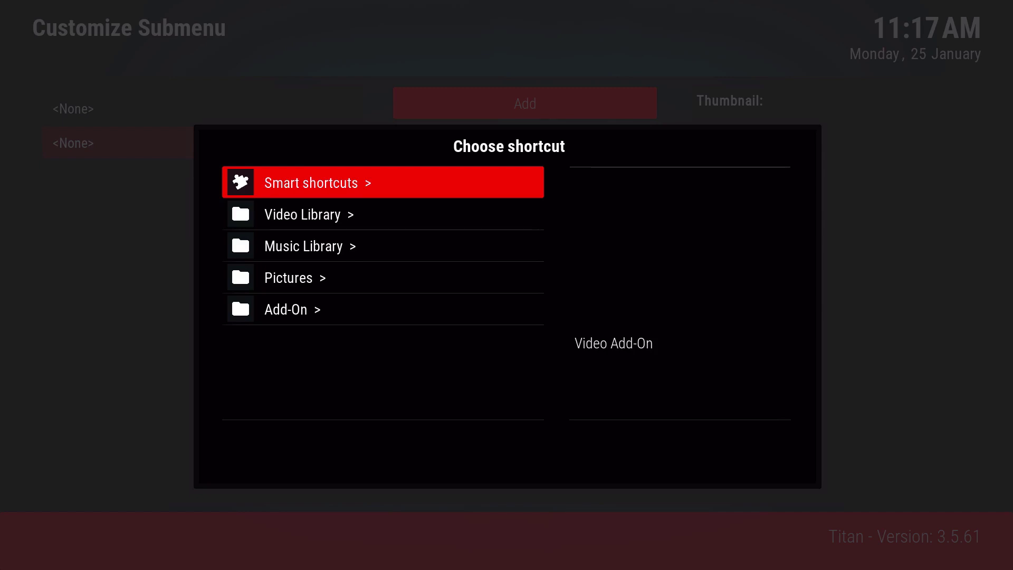
- Browse the shortcut sources to Add-On > Video Add-On > 1Channel
key("Up")
key("Return")
key("Down")
key("Down")
key("Return")
key("Down")
key("Down")
key("Down")
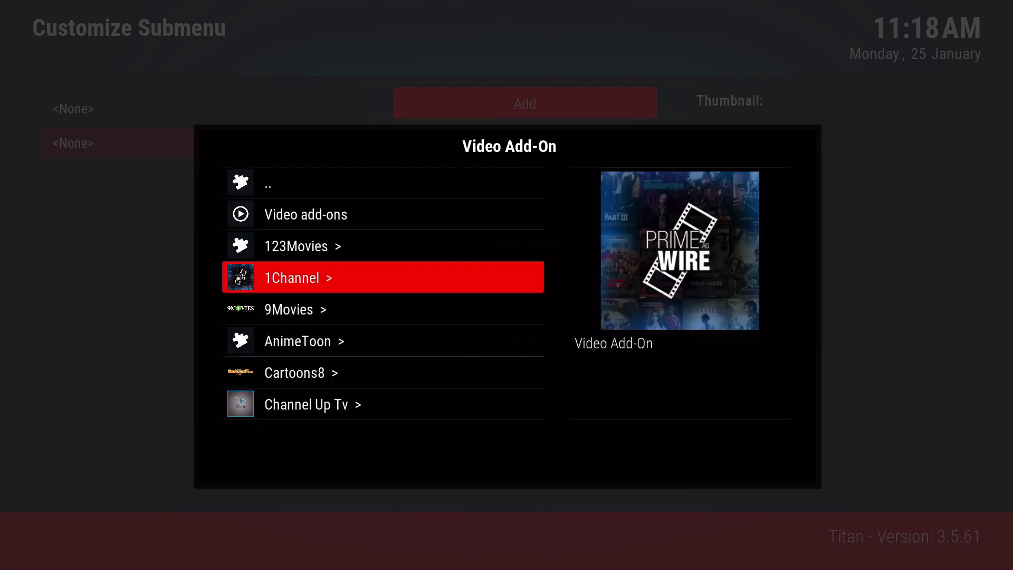
key("Up")
key("Up")
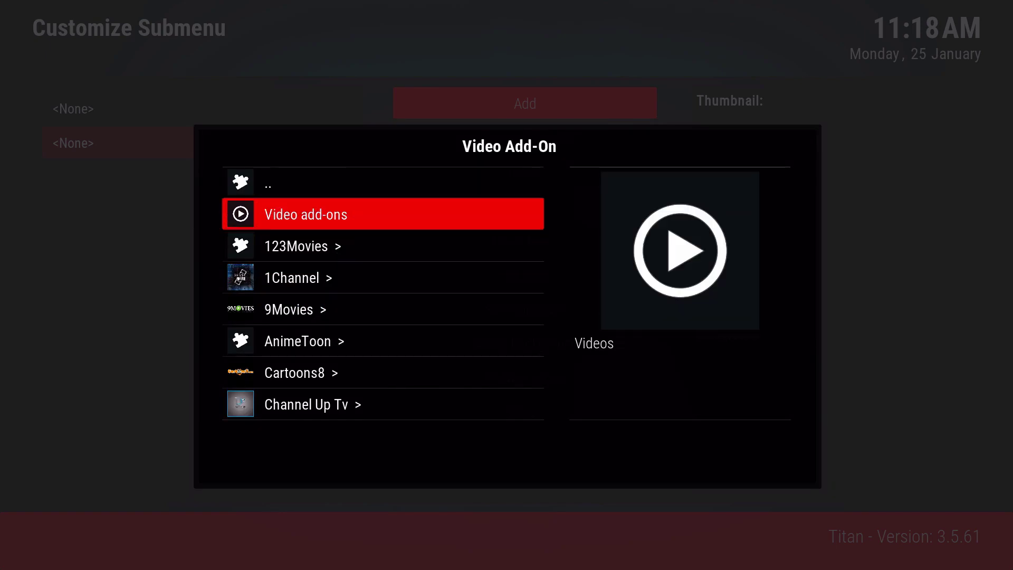
key("Down")
key("Down")
key("Down")
key("Down")
key("Down")
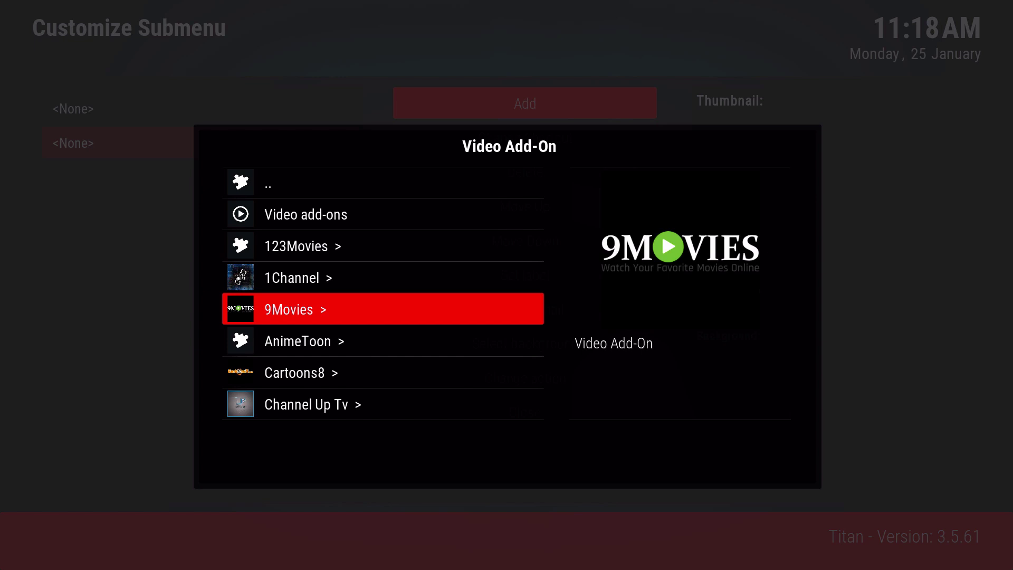
key("Up")
key("Up")
key("Up")
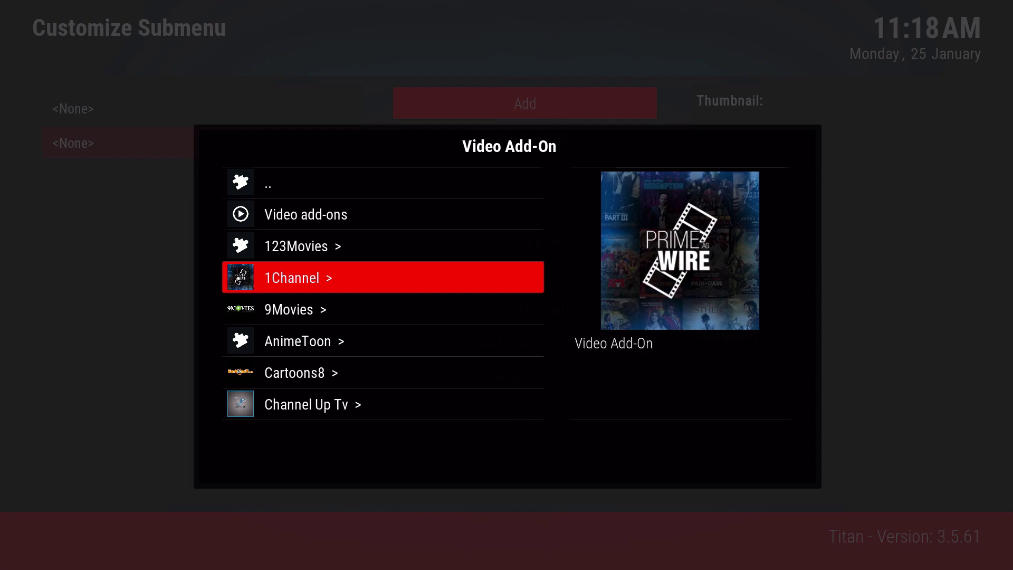
key("Return")
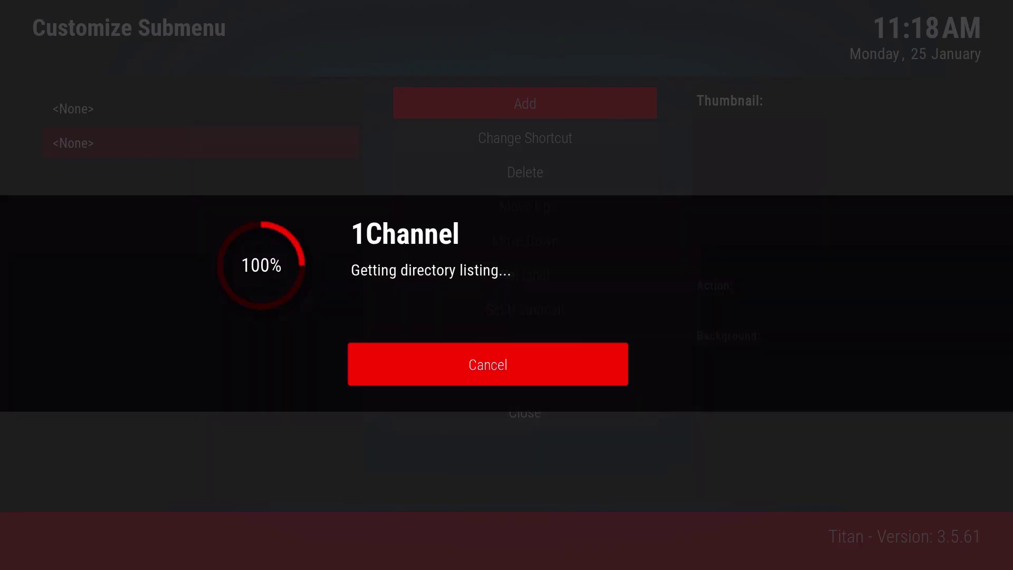
- Choose 1Channel's Movies > Date released listing as the row's shortcut
key("Down")
key("Down")
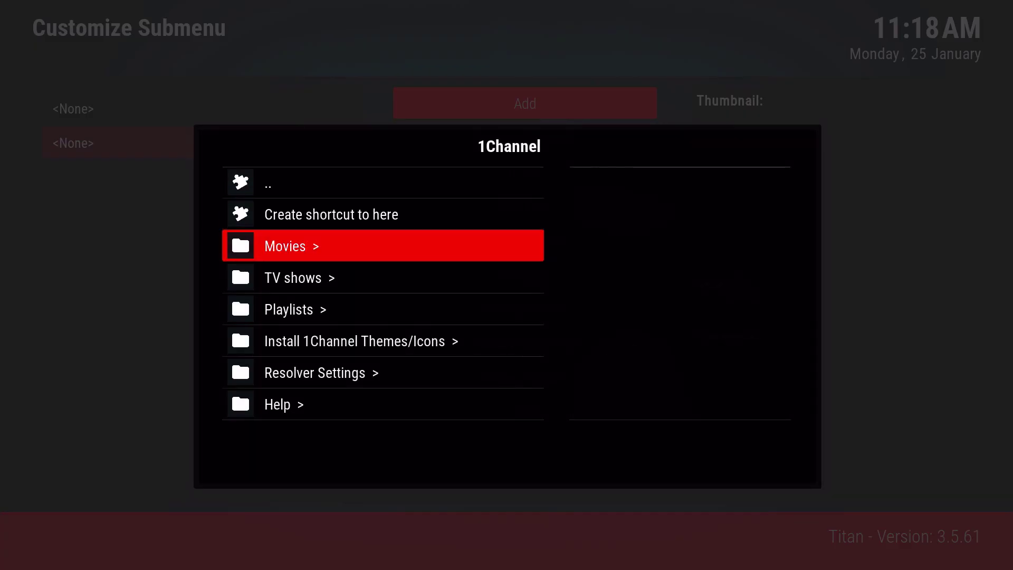
key("Return")
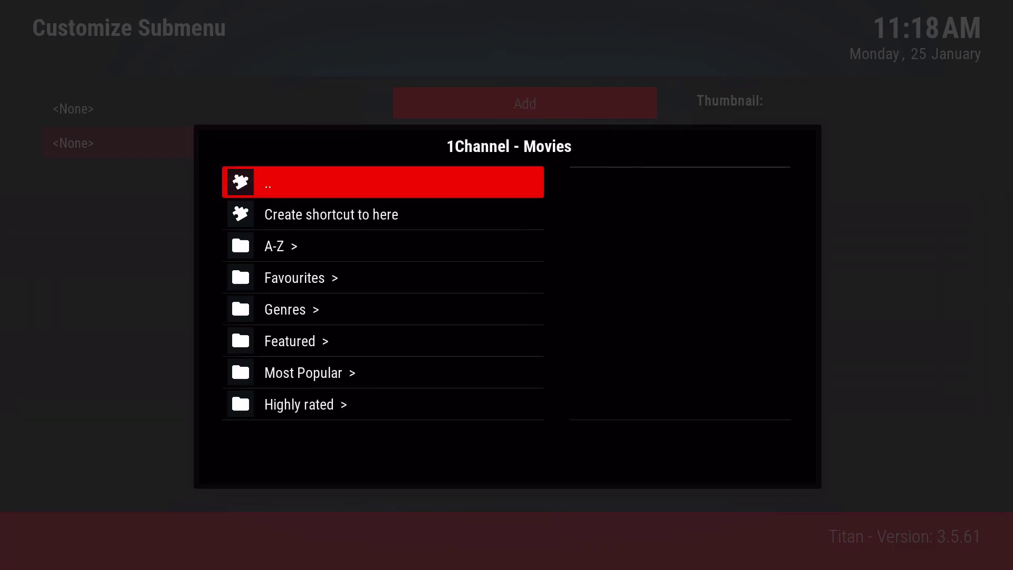
key("Down")
key("Down")
key("Down")
key("Down")
key("Down")
key("Down")
key("Down")
key("Down")
key("Up")
key("Up")
key("Up")
key("Up")
key("Up")
key("Up")
key("Up")
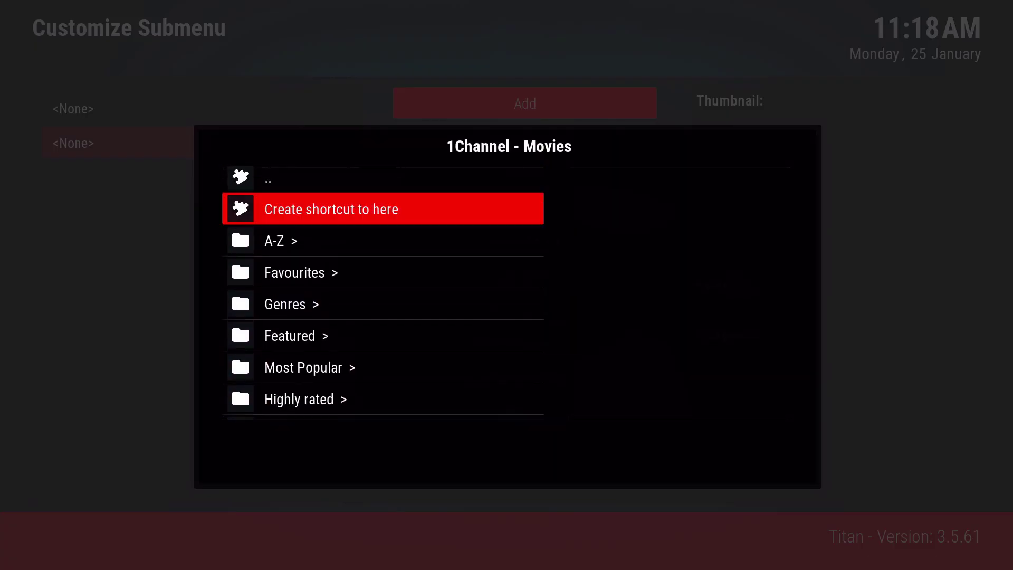
key("Down")
key("Down")
key("Down")
key("Down")
key("Down")
key("Down")
key("Down")
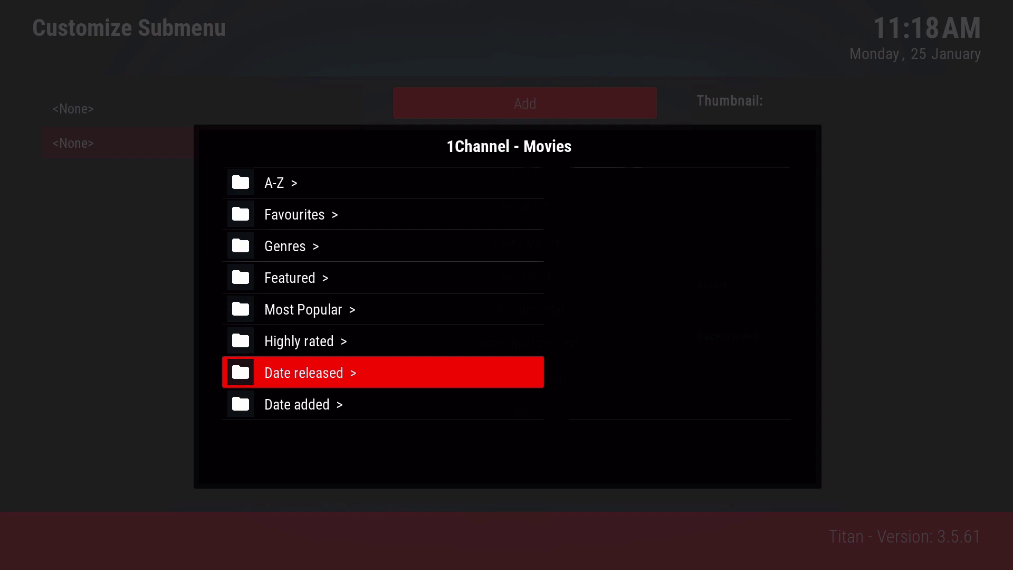
key("Return")
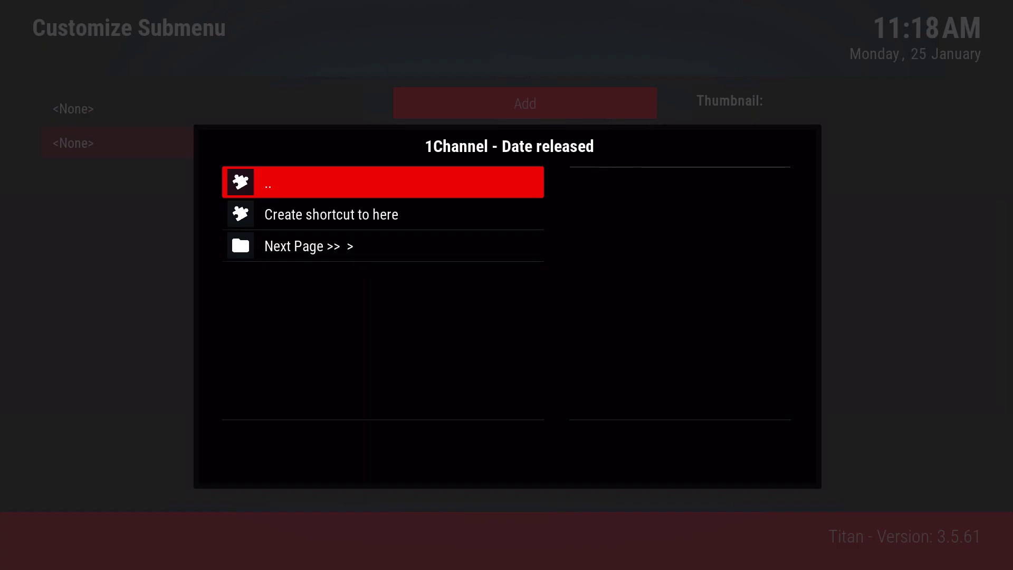
key("Up")
key("Up")
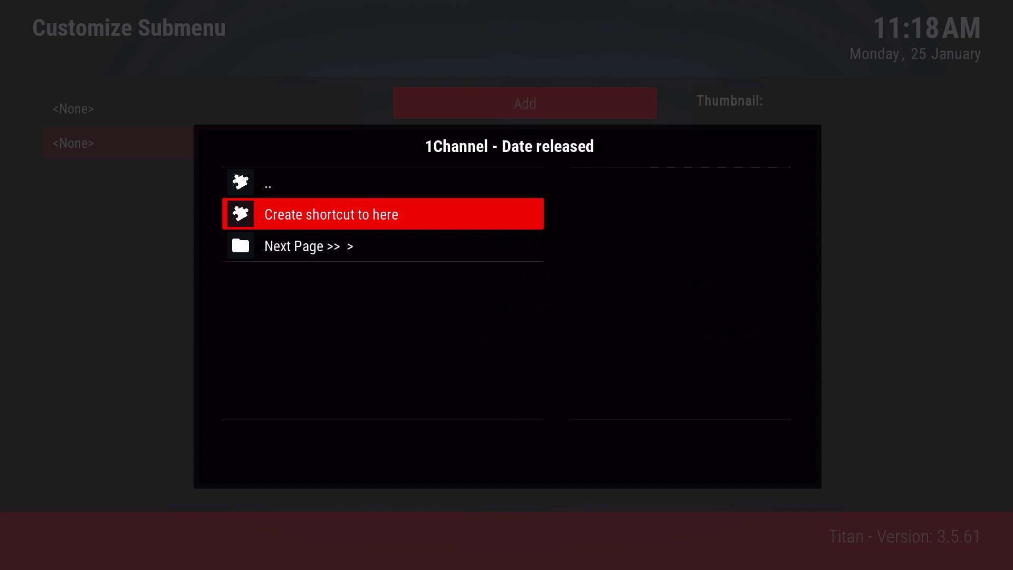
key("Return")
- Relabel the Date released row as 'New Movies' and close the row editor
left_click(201, 108)
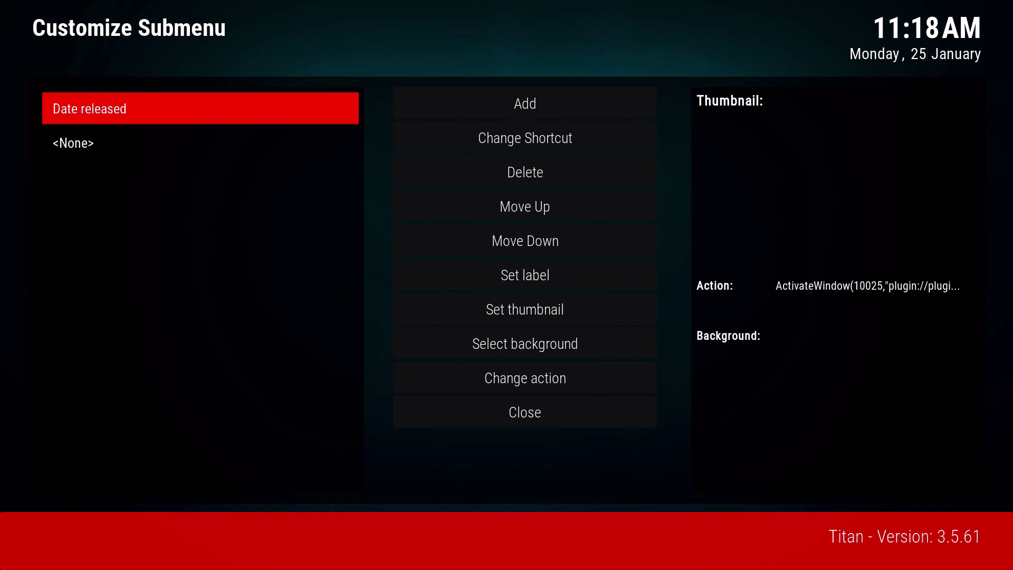
left_click(525, 104)
key("Down")
key("Down")
key("Down")
key("Down")
key("Down")
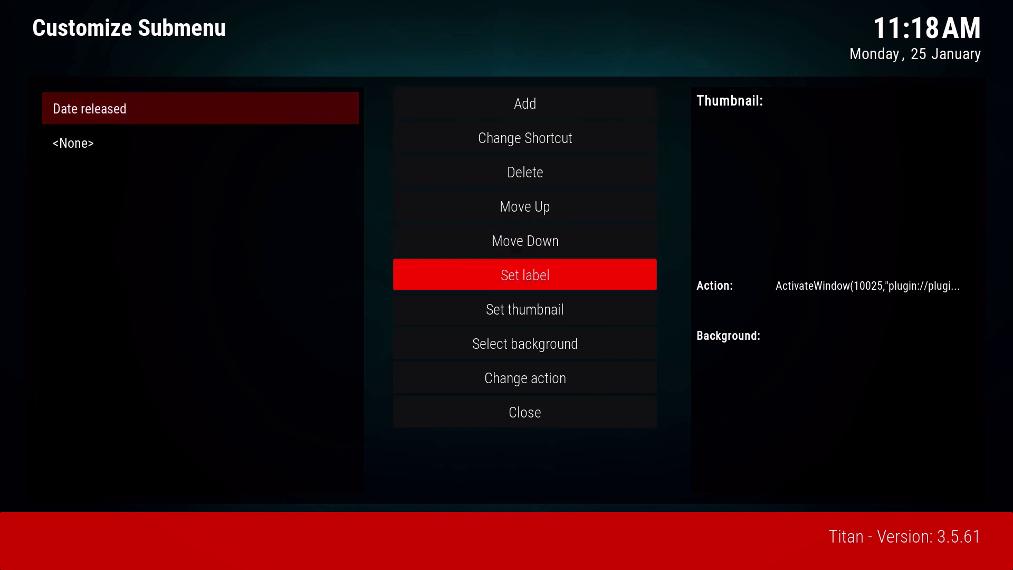
key("Return")
key("BackSpace")
key("BackSpace")
key("BackSpace")
key("BackSpace")
key("BackSpace")
key("BackSpace")
key("BackSpace")
key("BackSpace")
key("BackSpace")
key("BackSpace")
key("BackSpace")
key("BackSpace")
key("BackSpace")
type("New Movies")
key("Return")
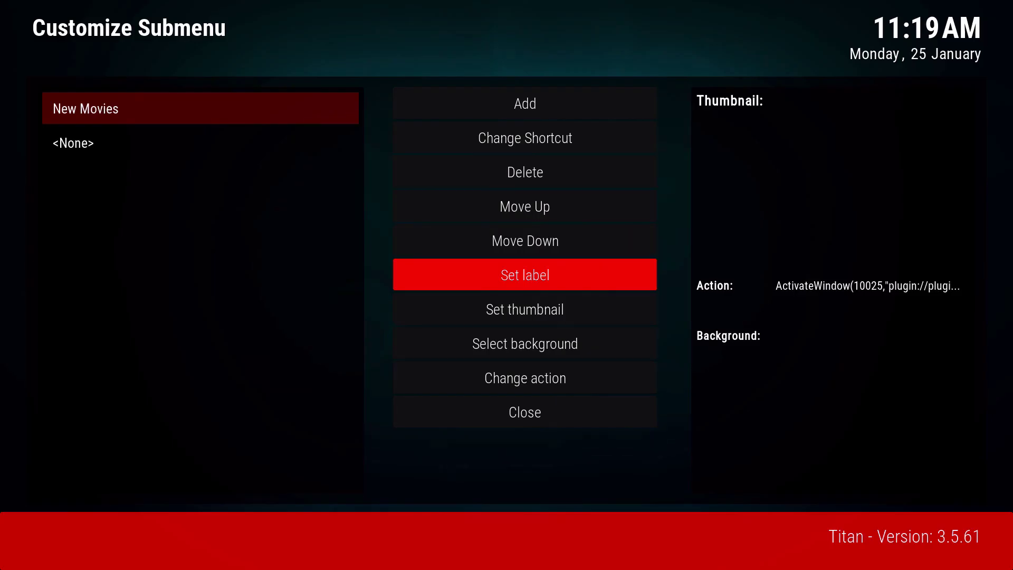
key("Down")
key("Down")
key("Down")
key("Down")
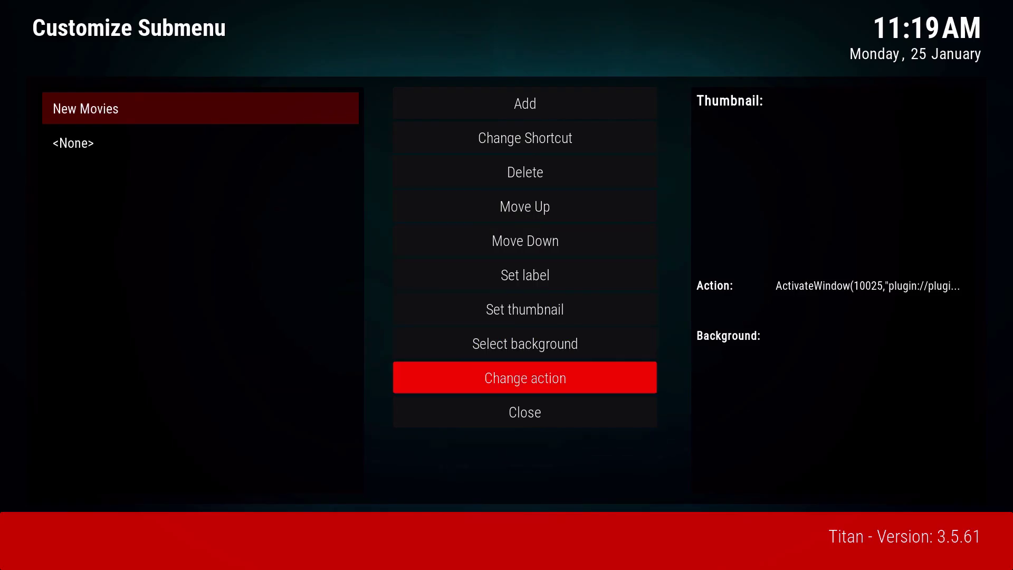
key("Return")
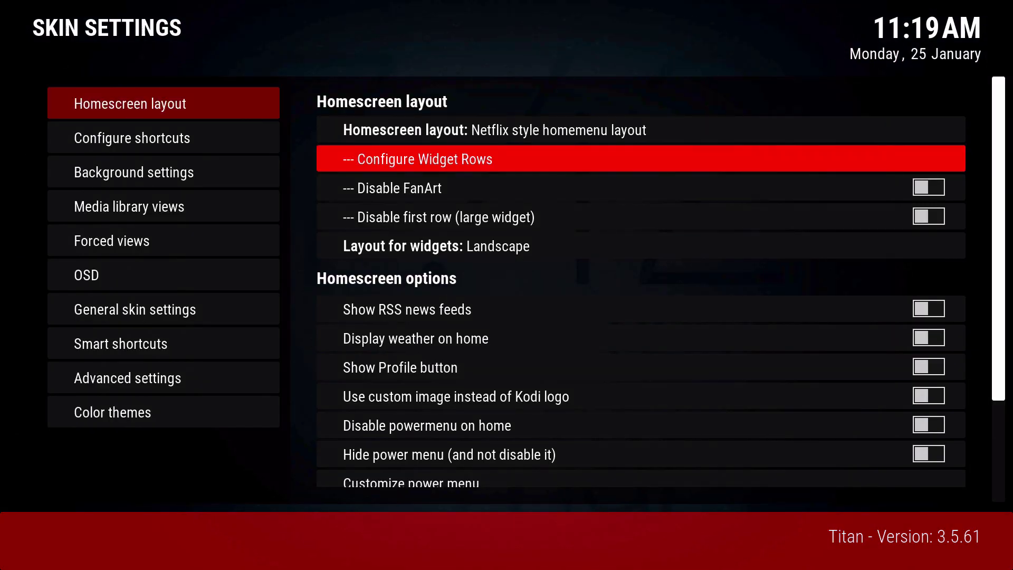
- Back on the home screen, step through featured 2016 movies such as Batman: Bad Blood
key("Escape")
key("Escape")
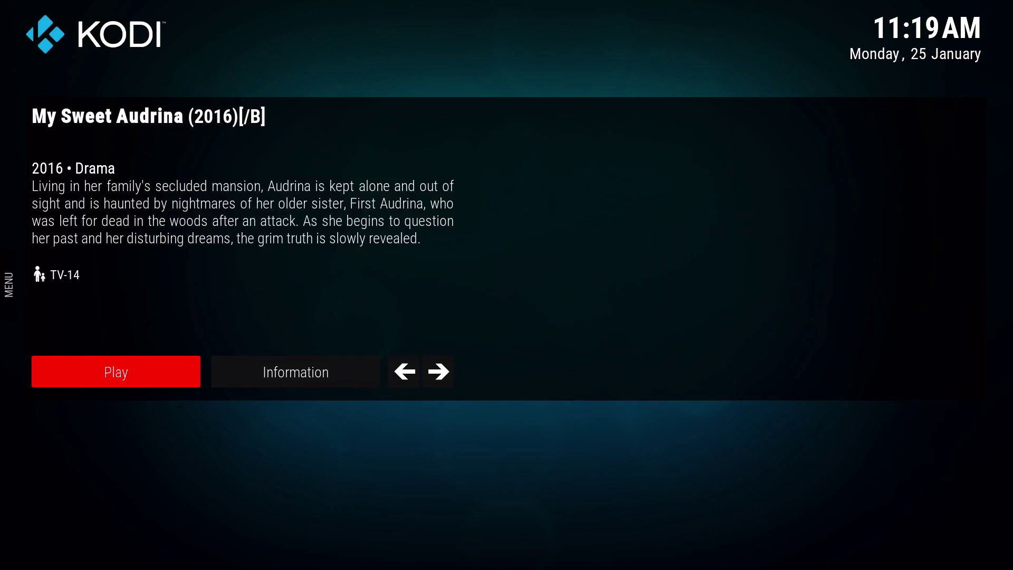
key("Right")
key("Right")
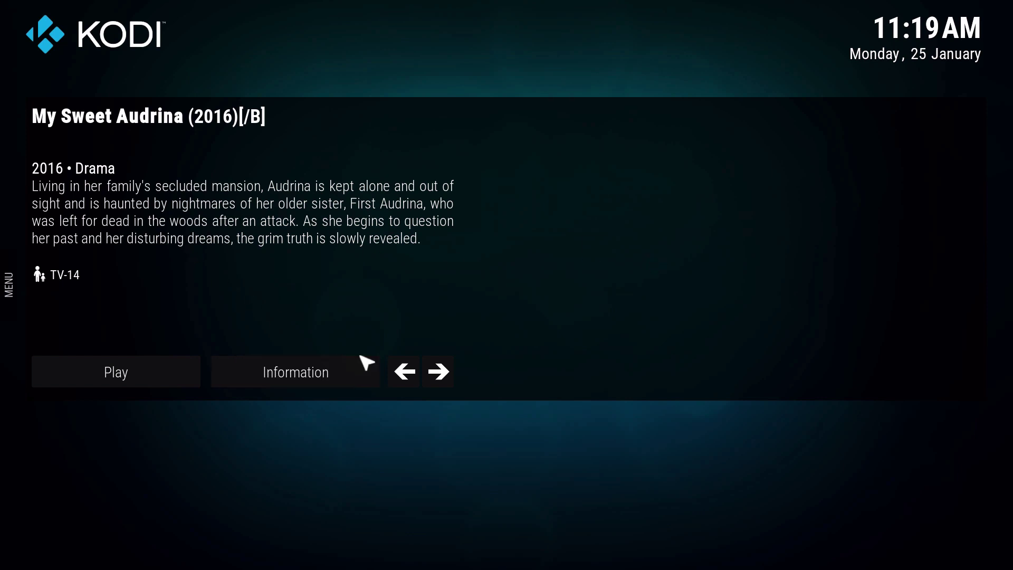
key("Left")
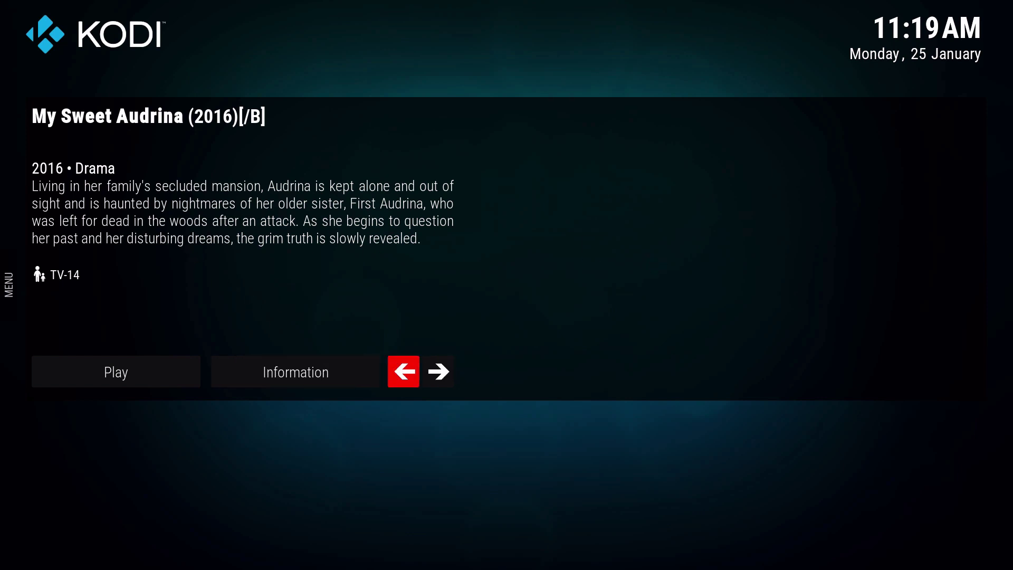
key("Right")
key("Return")
key("Return")
key("Return")
key("Return")
key("Return")
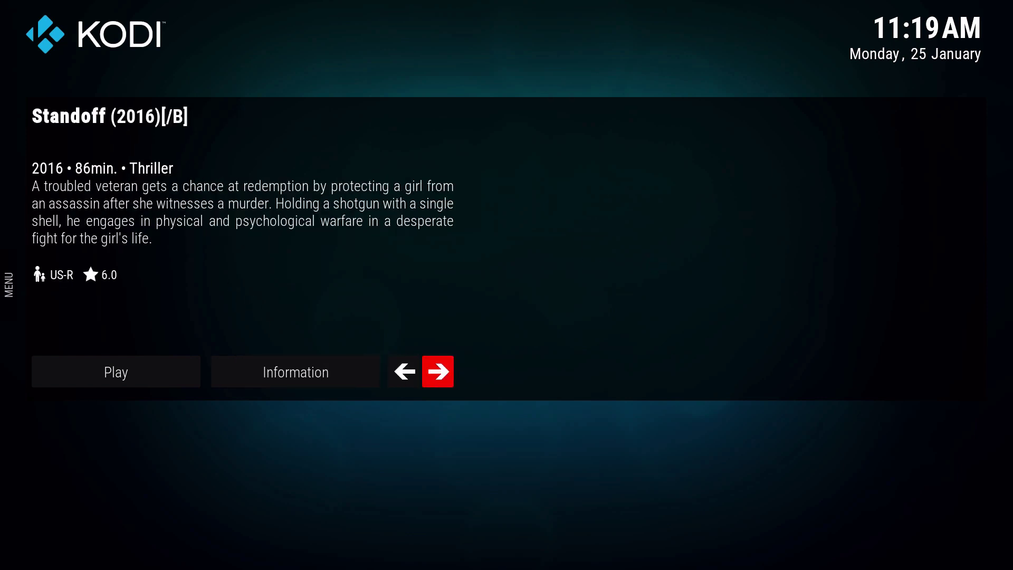
key("Return")
key("Return")
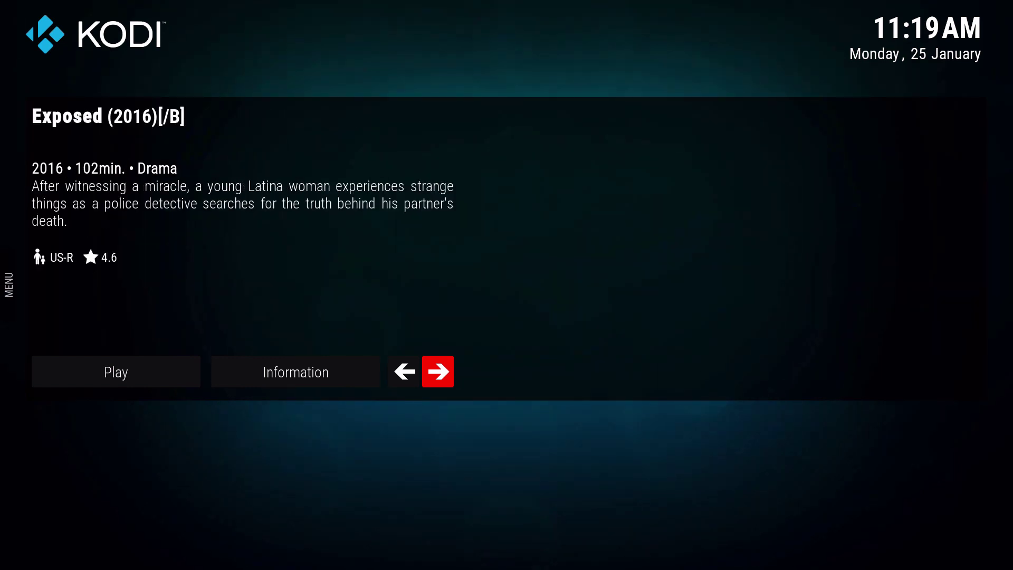
key("Return")
key("Return")
key("Return")
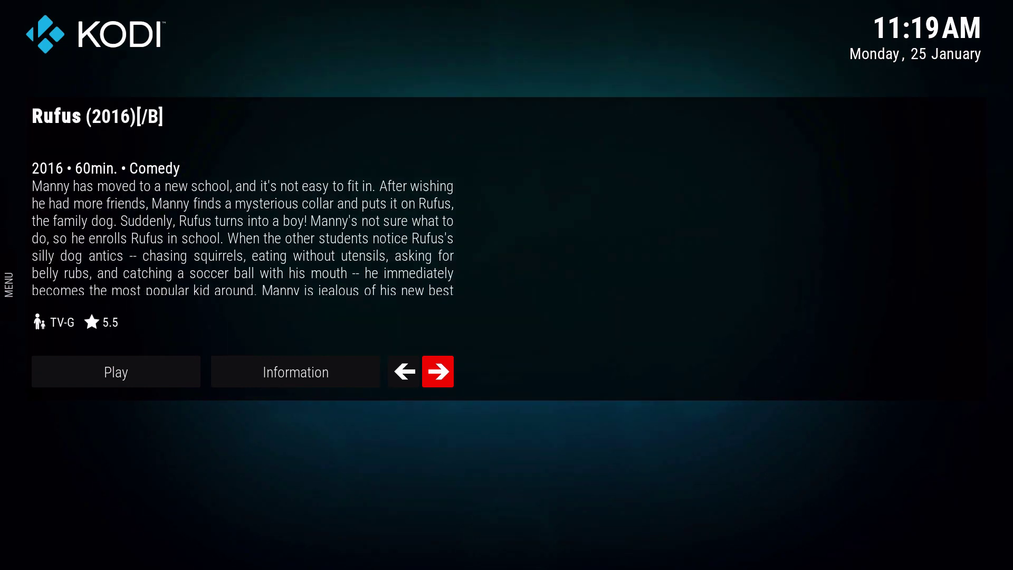
key("Left")
key("Return")
key("Return")
key("Return")
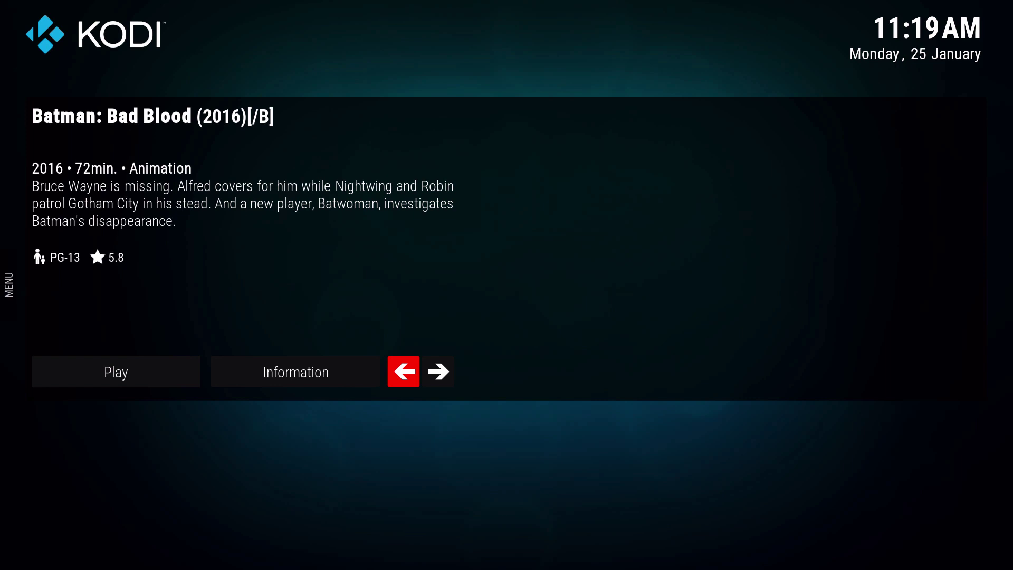
- Open the main Settings screen from the side menu
key("Left")
key("Left")
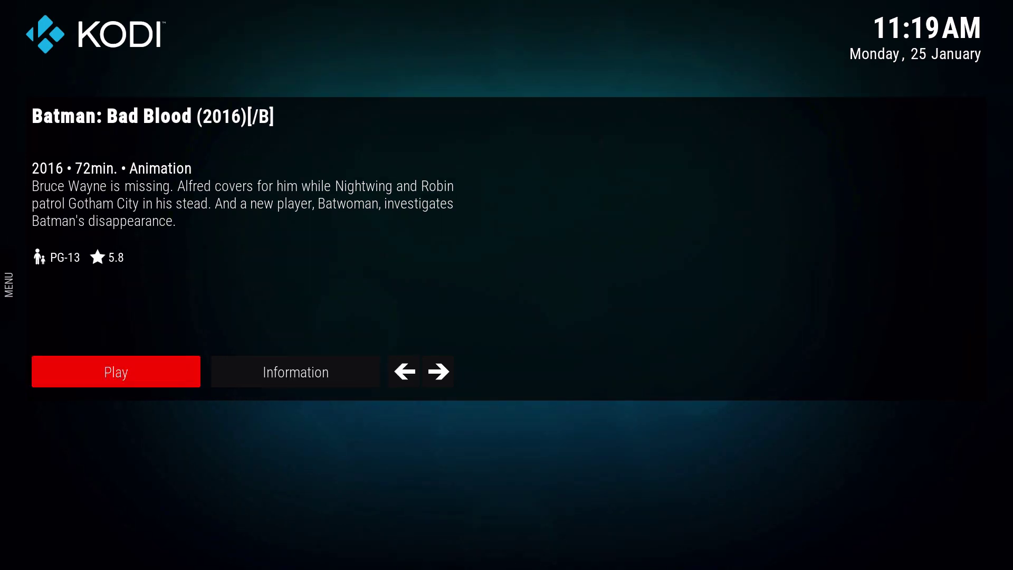
key("Left")
key("Up")
key("Return")
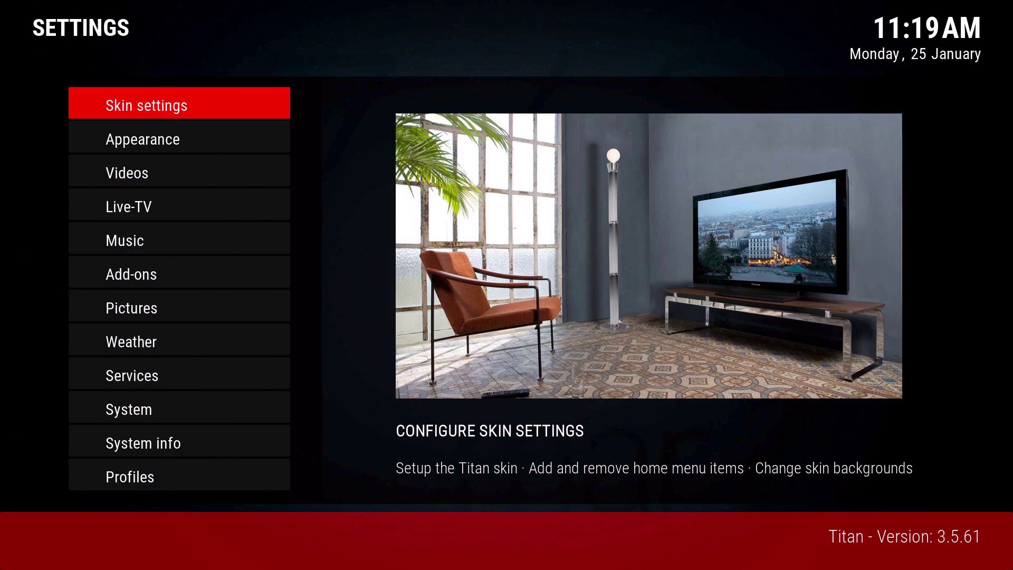
- In Skin settings' Configure Widget Rows, add a new row below New Movies
key("Down")
key("Up")
key("Return")
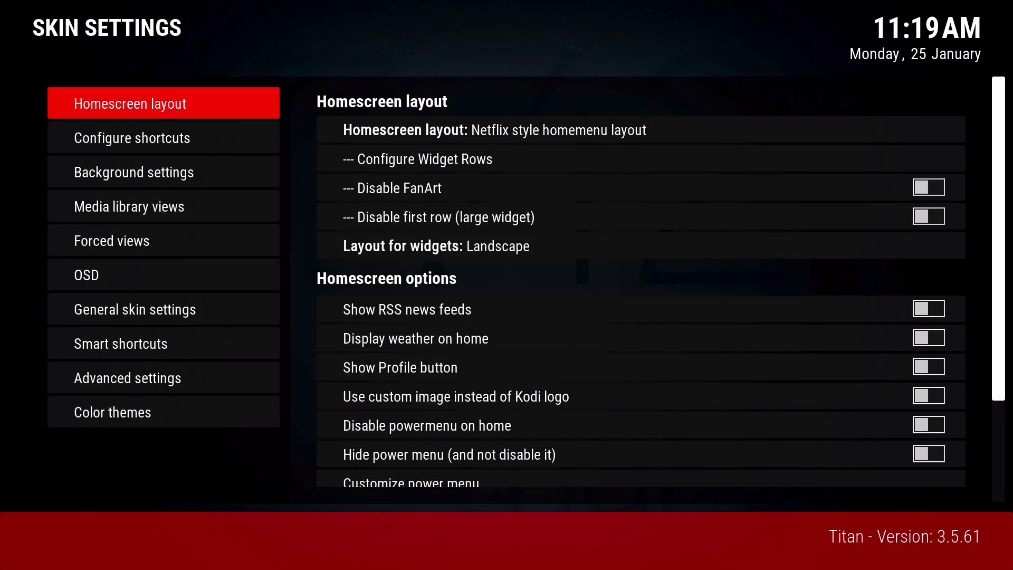
key("Down")
key("Return")
key("Down")
key("Up")
key("Left")
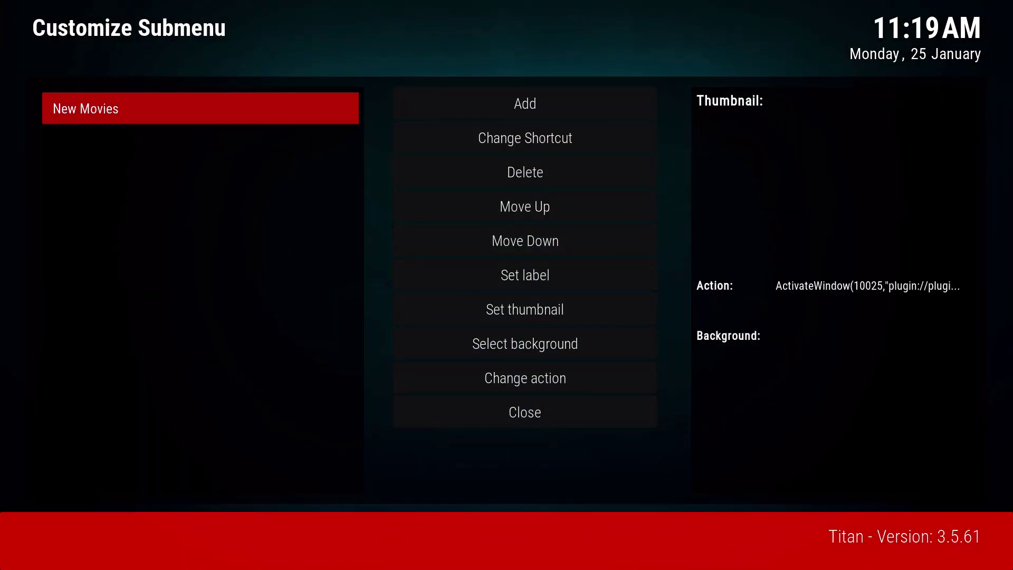
key("Right")
key("Return")
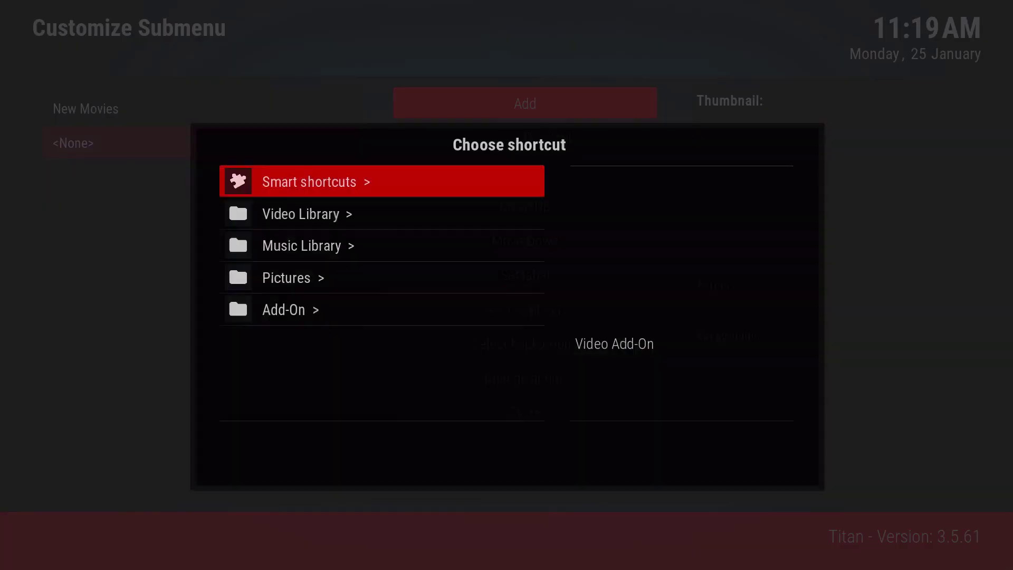
- Point the new row at Add-On > Video Add-On > 9Movies > Latest
key("Down")
key("Down")
key("Down")
key("Down")
key("Return")
key("Down")
key("Down")
key("Return")
key("Down")
key("Down")
key("Down")
key("Down")
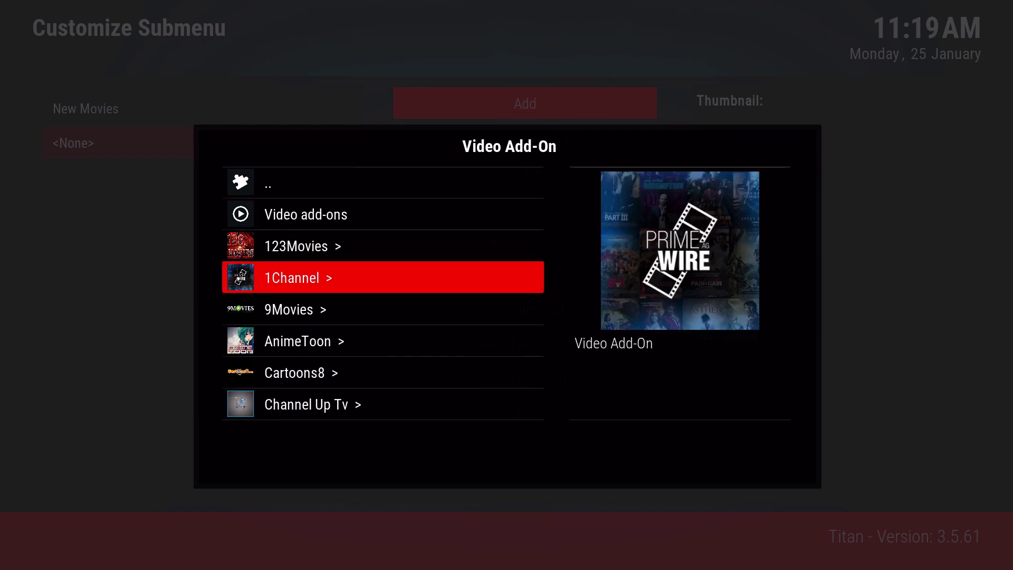
key("Return")
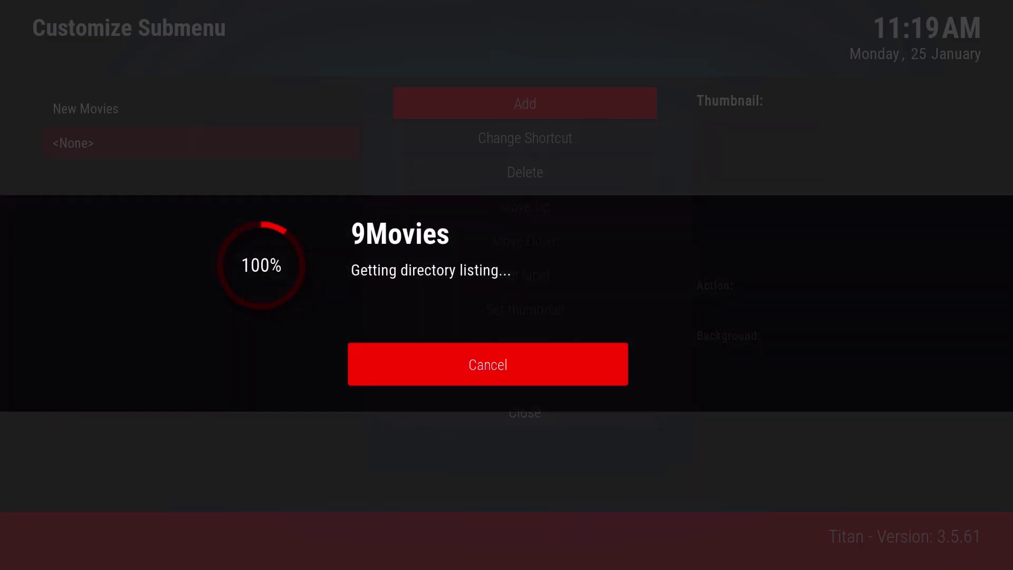
key("Down")
key("Down")
key("Down")
key("Down")
key("Down")
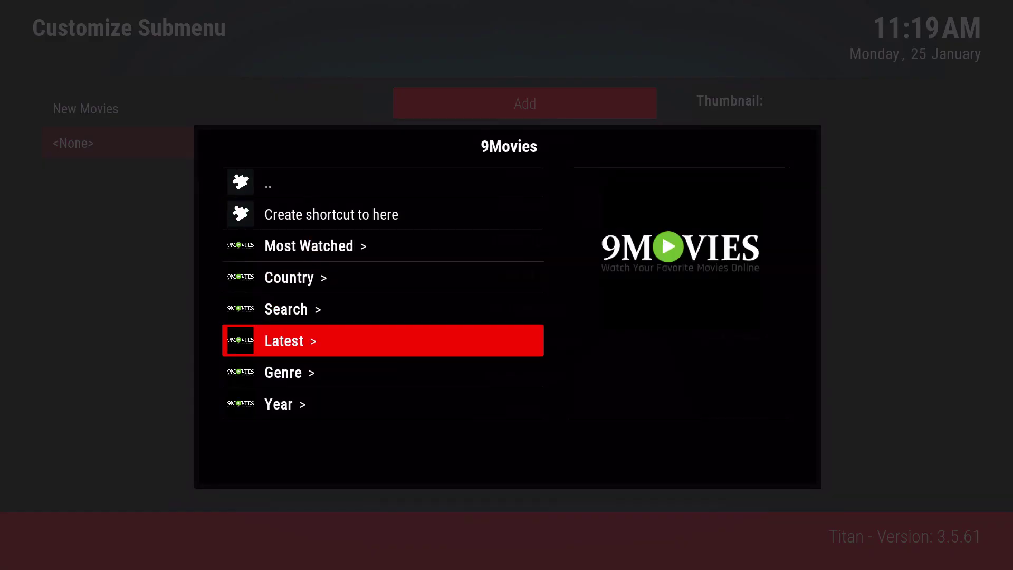
key("Return")
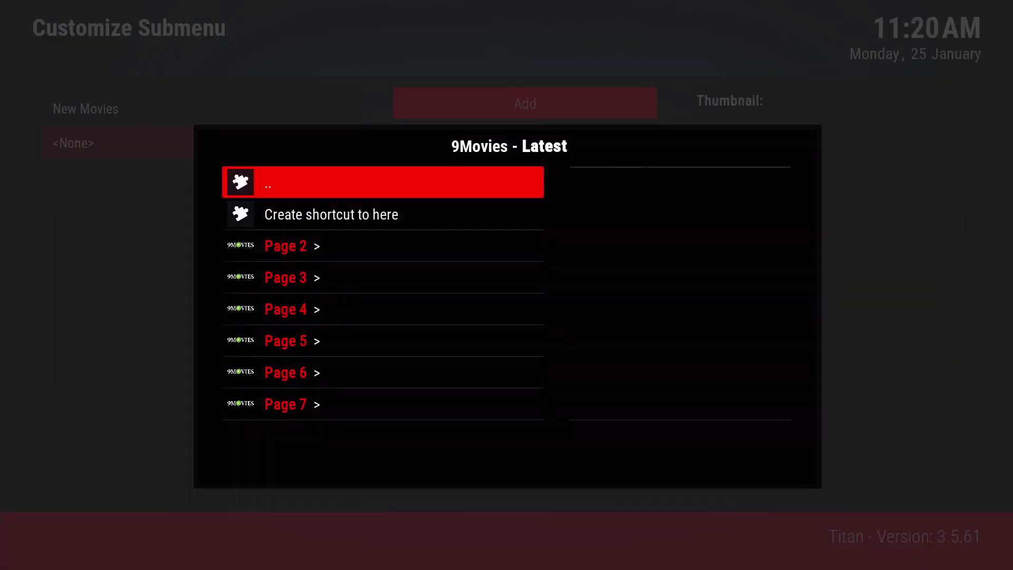
key("Down")
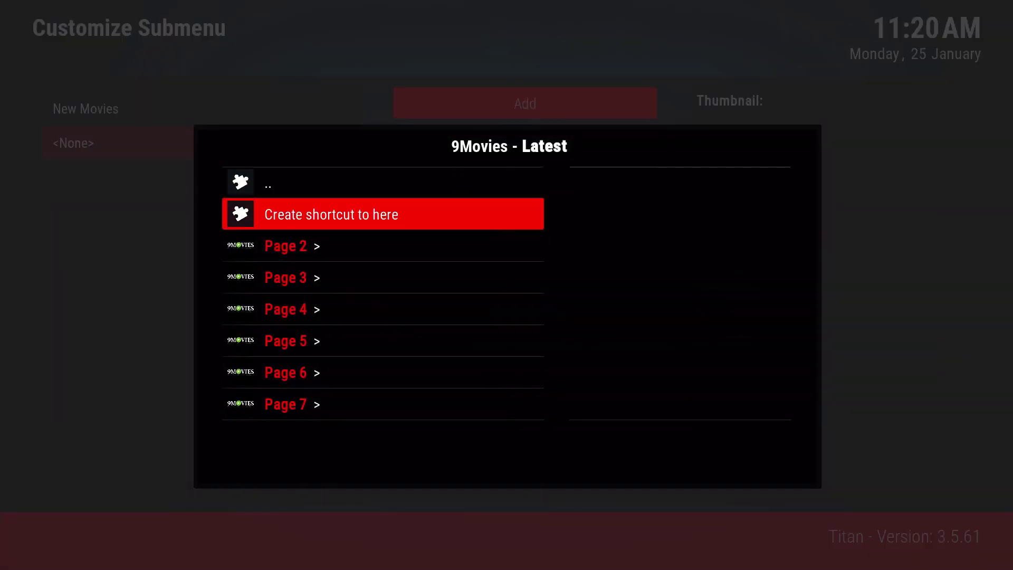
key("Up")
key("Down")
key("Return")
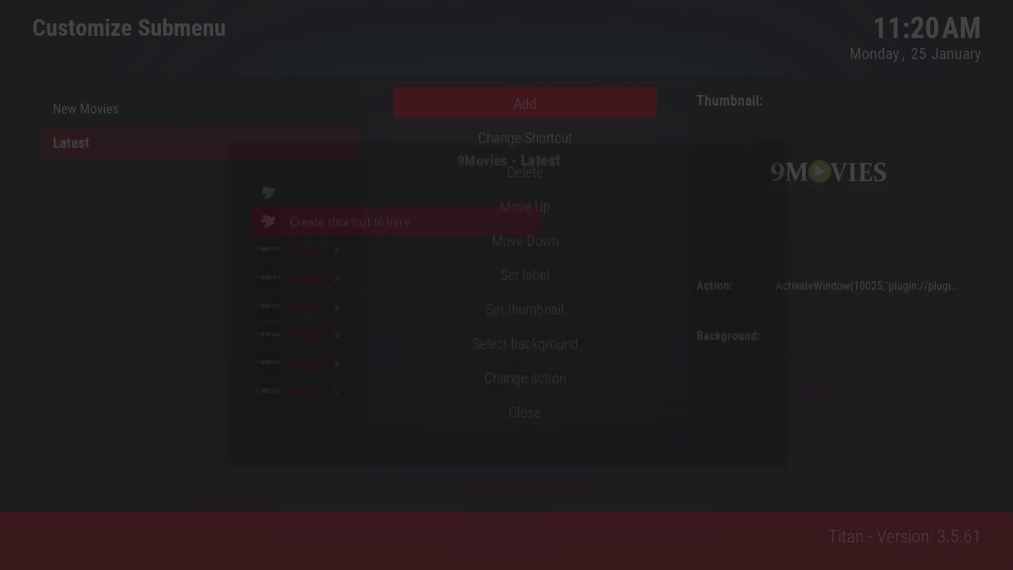
- Relabel the Latest row as 'Latest Releases' and close the editor
key("Left")
key("Up")
key("Down")
key("Right")
key("Down")
key("Down")
key("Down")
key("Down")
key("Down")
key("Return")
key("BackSpace")
key("BackSpace")
key("BackSpace")
key("BackSpace")
key("BackSpace")
key("BackSpace")
key("BackSpace")
key("BackSpace")
key("BackSpace")
key("BackSpace")
key("BackSpace")
key("BackSpace")
key("BackSpace")
key("BackSpace")
key("BackSpace")
key("BackSpace")
key("BackSpace")
key("BackSpace")
key("BackSpace")
key("BackSpace")
type("Latest mo")
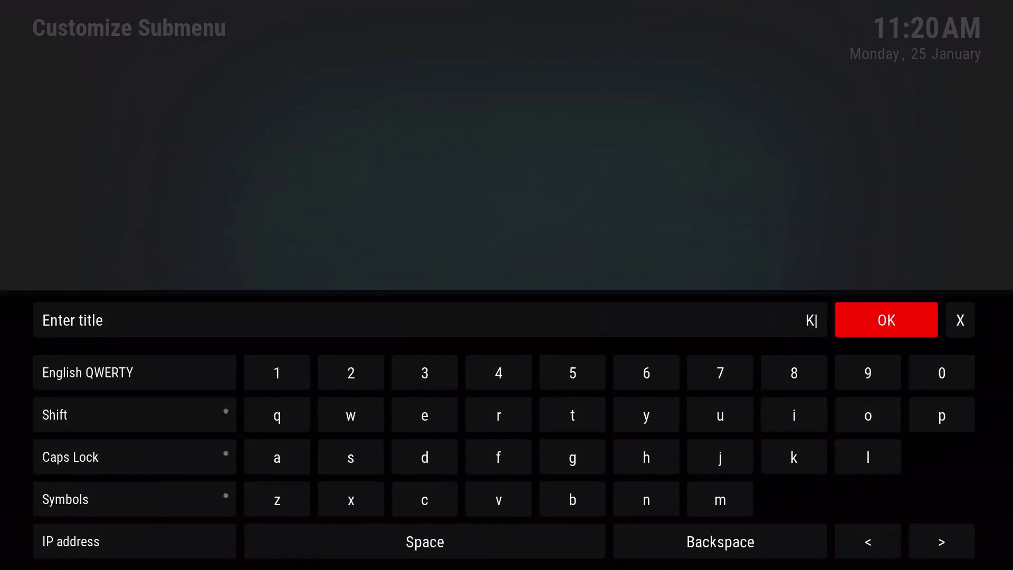
type("v")
key("BackSpace")
key("BackSpace")
key("BackSpace")
type("Releases")
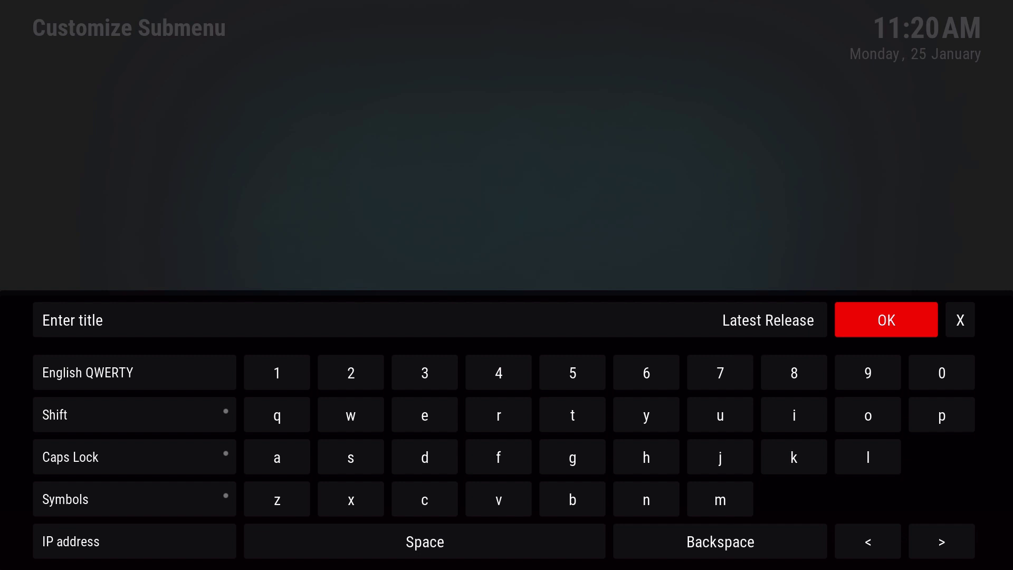
key("Return")
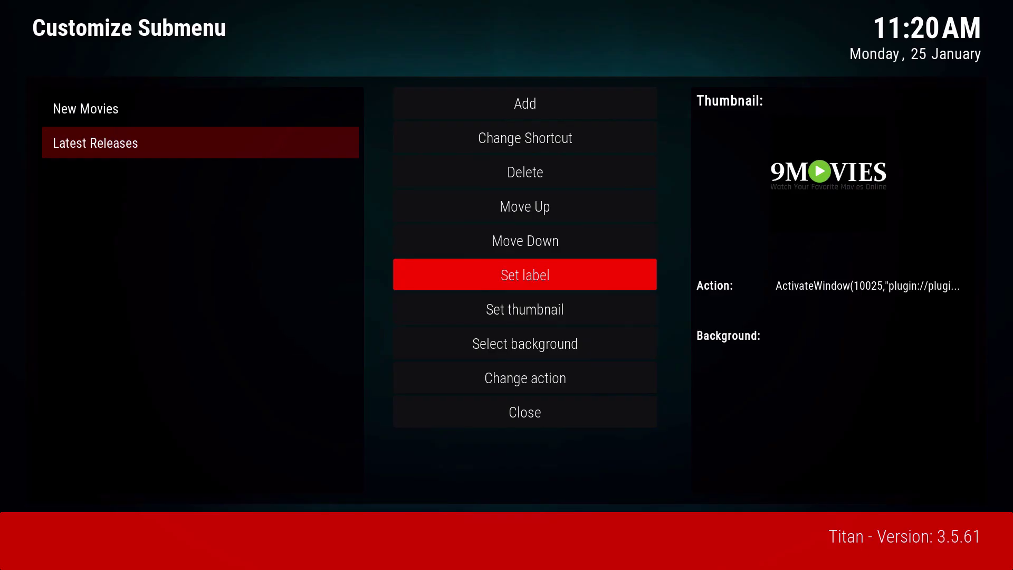
key("Escape")
key("Escape")
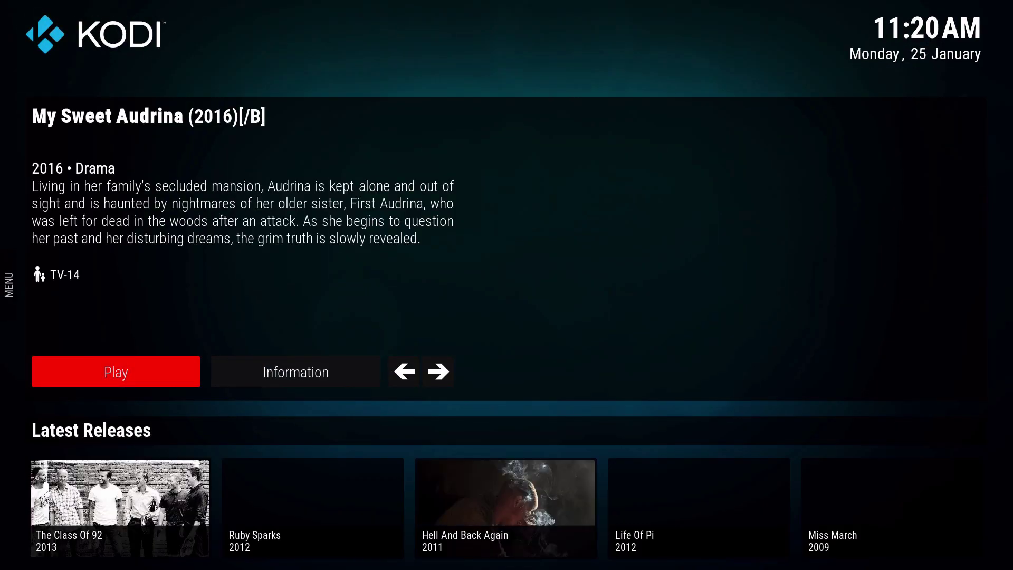
- Browse the home screen's Latest Releases row: The Class Of 92, Ruby Sparks, Life Of Pi
key("Down")
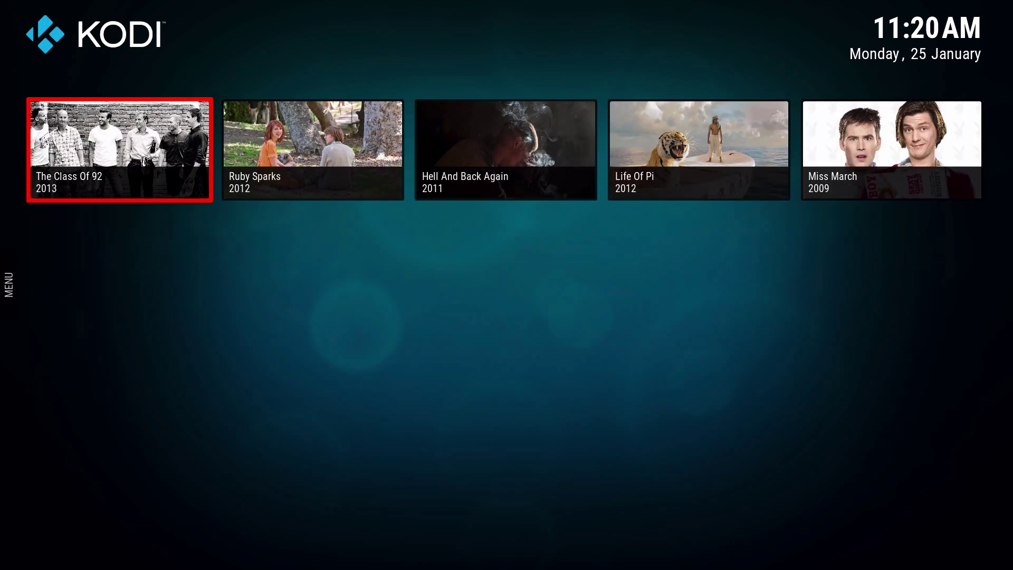
key("Up")
key("Right")
key("Down")
key("Right")
key("Right")
key("Right")
key("Right")
key("Right")
key("Right")
key("Right")
key("Right")
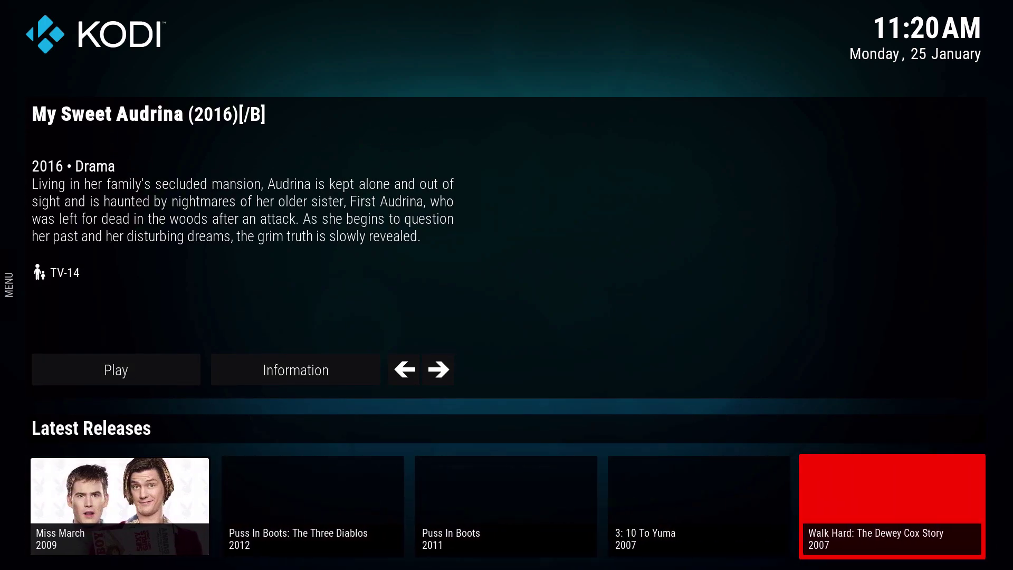
key("Right")
key("Left")
key("Left")
key("Left")
key("Left")
key("Left")
key("Left")
key("Left")
key("Left")
key("Left")
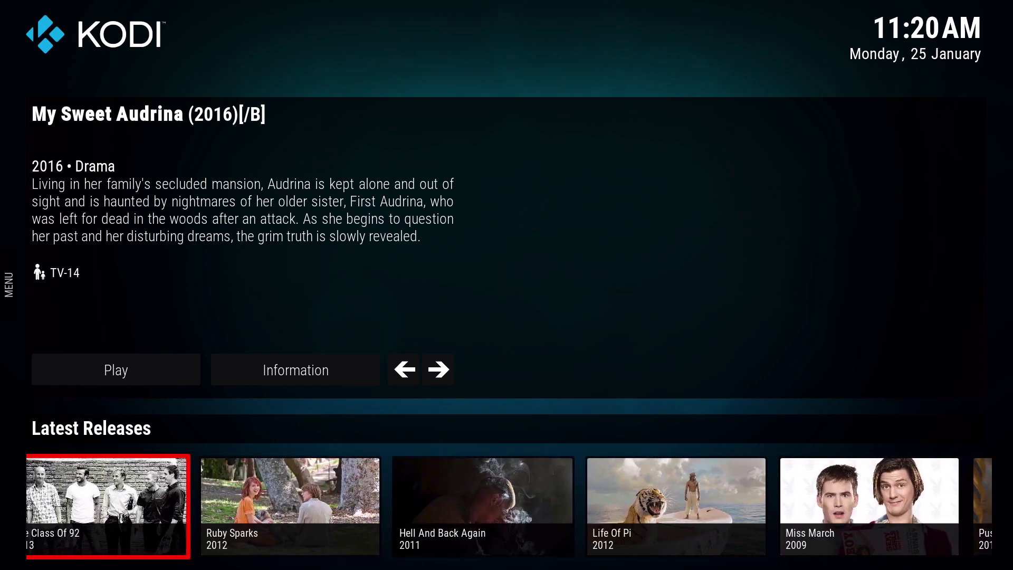
key("Left")
- Open the Configure Widget Rows editor in the skin settings
key("Down")
key("Down")
key("Down")
key("Down")
key("Down")
key("Down")
key("Down")
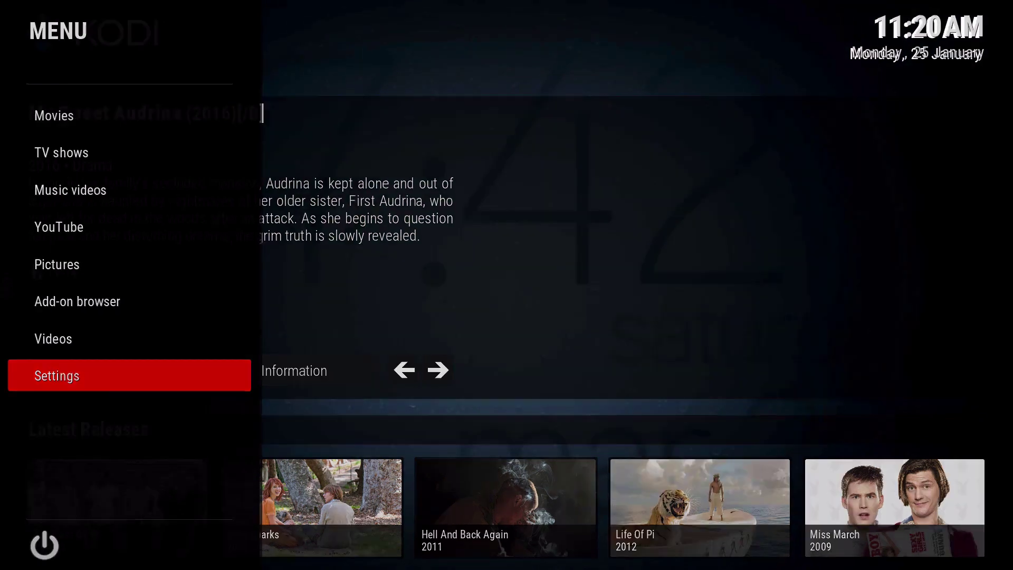
key("Return")
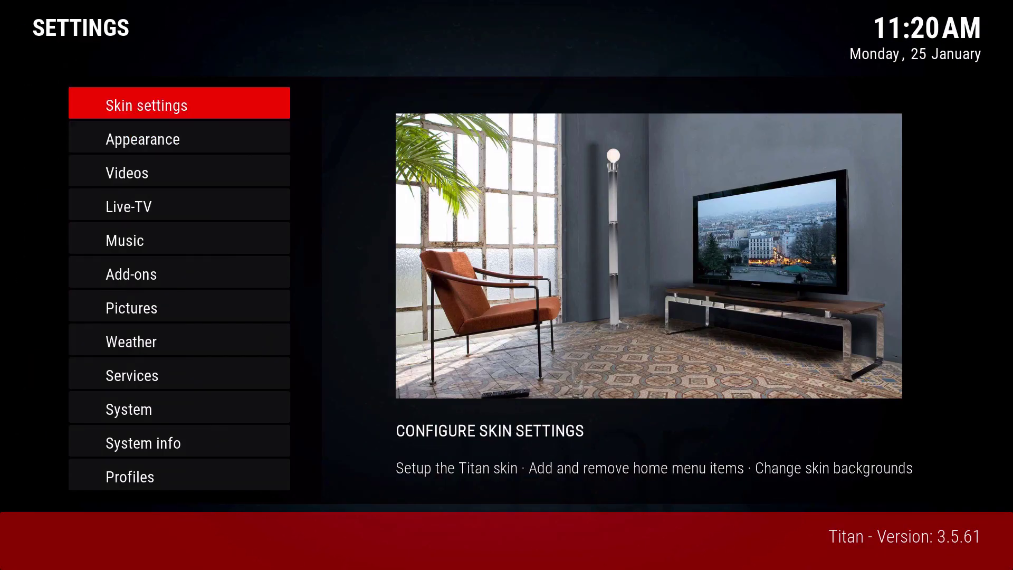
key("Return")
key("Right")
key("Down")
key("Return")
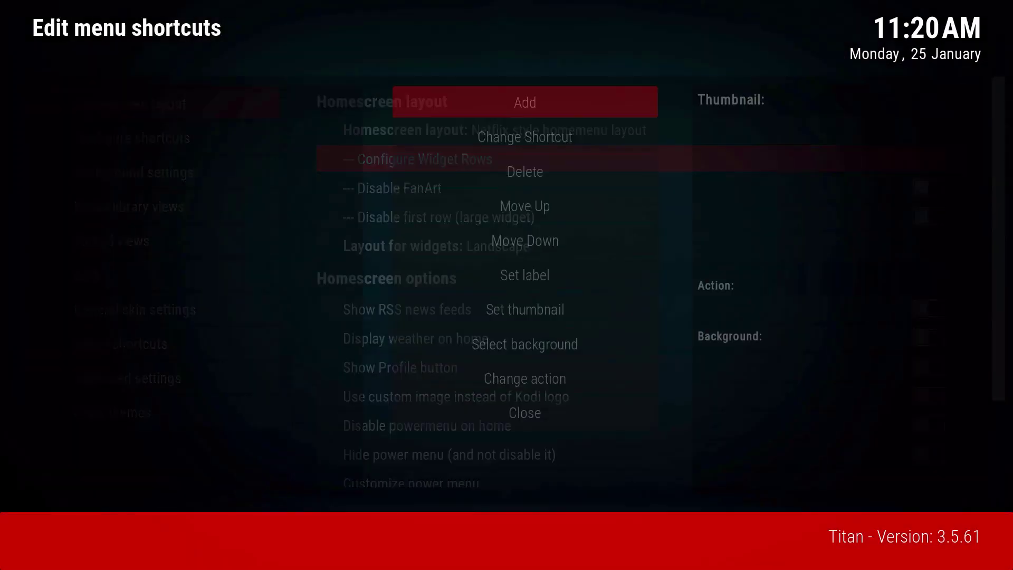
- Add a new row and browse Add-On > Video Add-On to Stream All The Sources
key("Down")
key("Up")
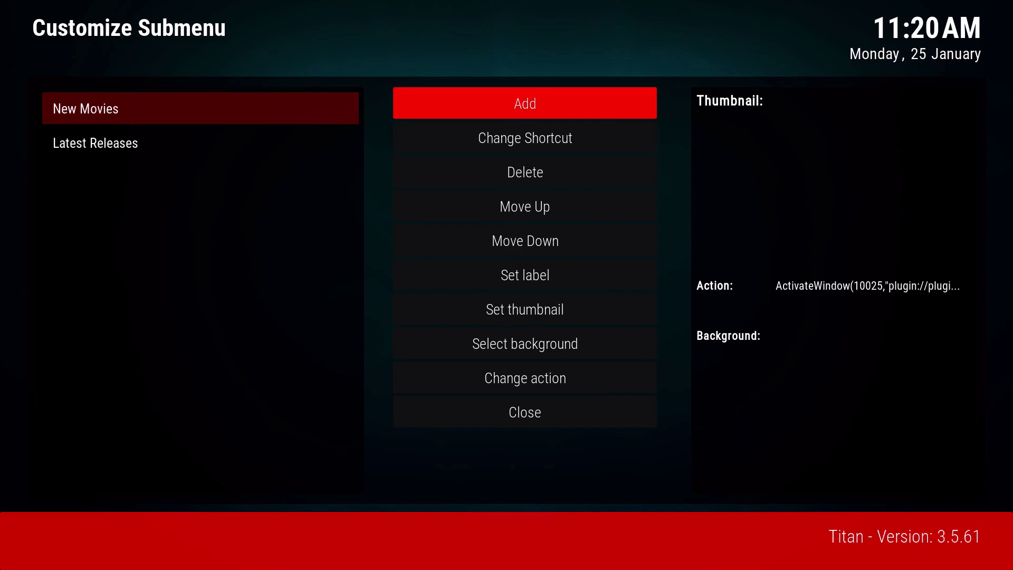
key("Return")
key("Down")
key("Down")
key("Down")
key("Down")
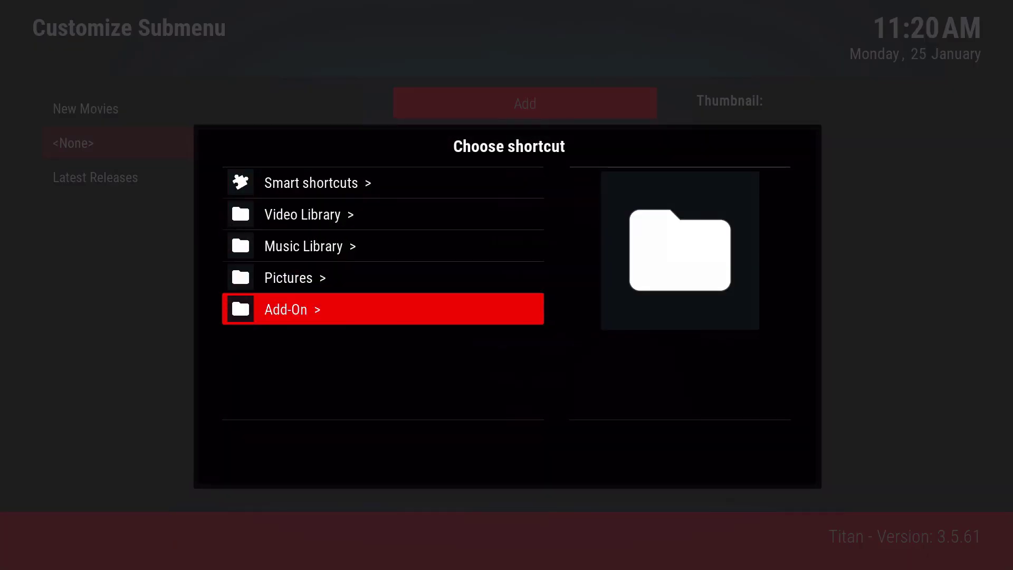
key("Return")
key("Down")
key("Down")
key("Return")
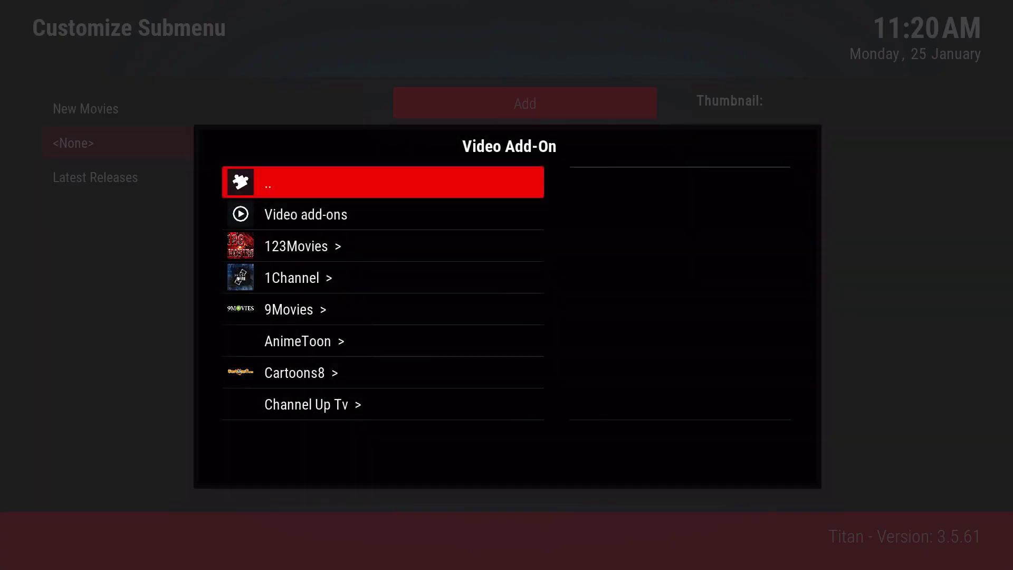
key("Down")
key("Down")
key("Down")
key("Down")
key("Down")
key("Down")
key("Down")
key("Down")
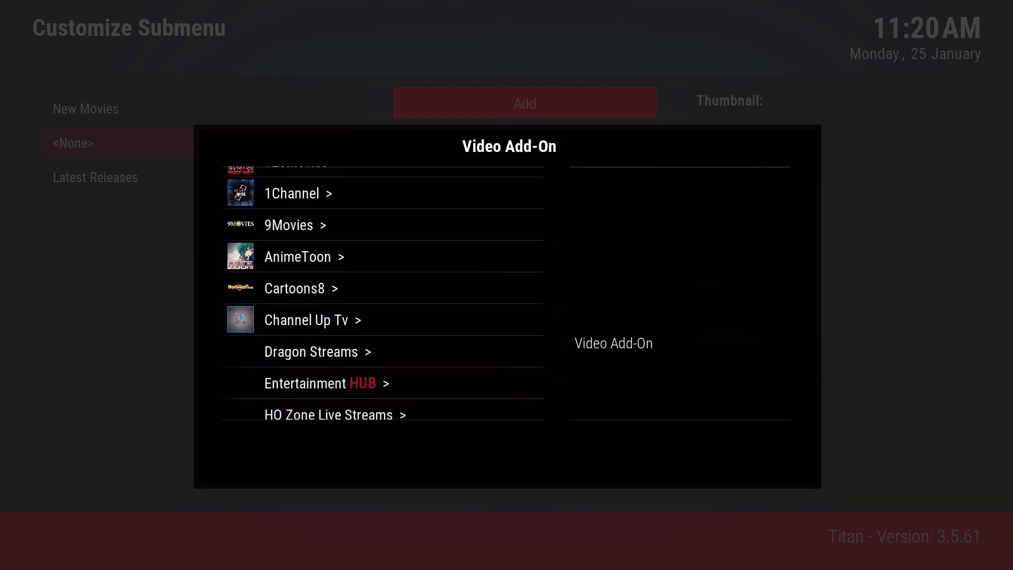
key("Down")
key("Down")
key("Down")
key("Down")
key("Down")
key("Down")
key("Down")
key("Down")
key("Down")
key("Down")
key("Down")
key("Down")
key("Down")
key("Up")
key("Up")
key("Down")
key("Down")
key("Down")
key("Down")
key("Down")
key("Down")
key("Down")
key("Down")
key("Down")
key("Down")
key("Down")
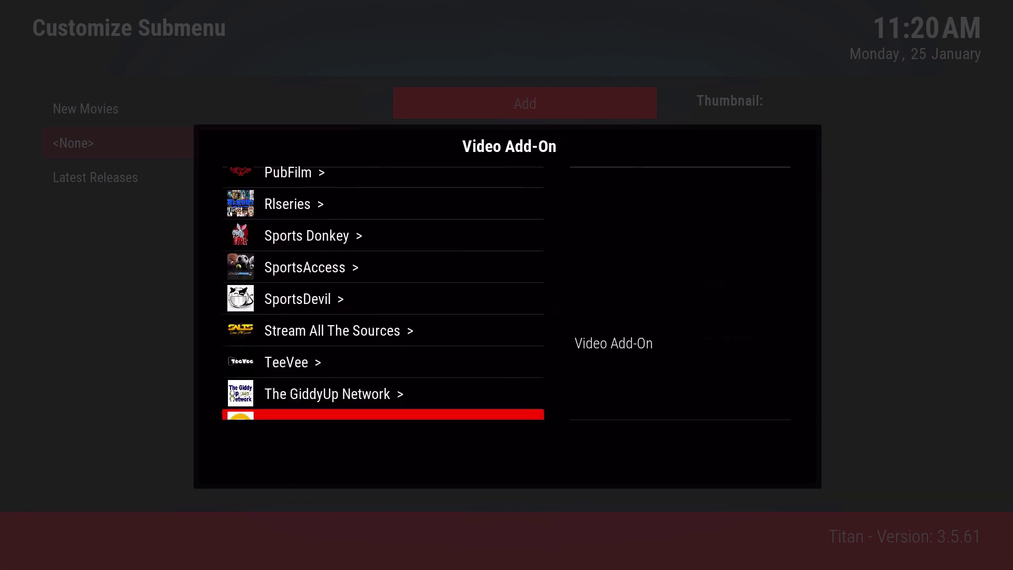
key("Up")
key("Up")
key("Up")
key("Up")
key("Up")
key("Return")
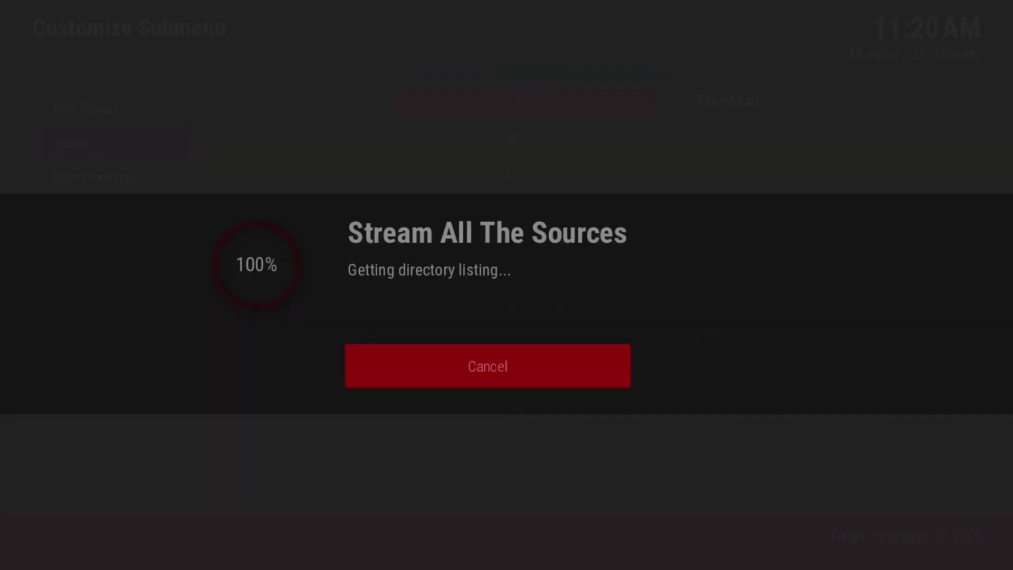
- Set the new row's source to the add-on's Movies > Trending Movies folder
key("Down")
key("Down")
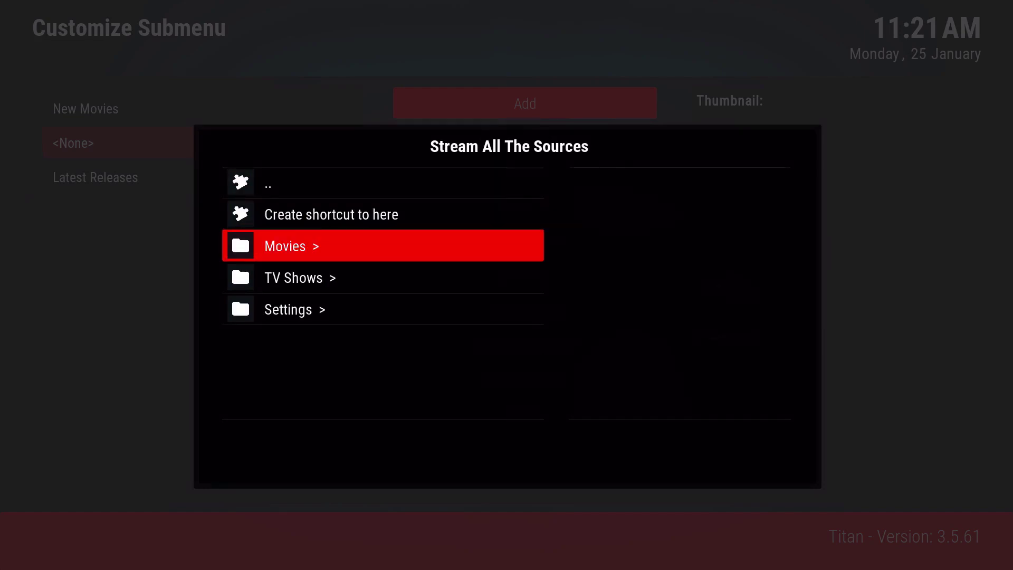
key("Return")
key("Down")
key("Down")
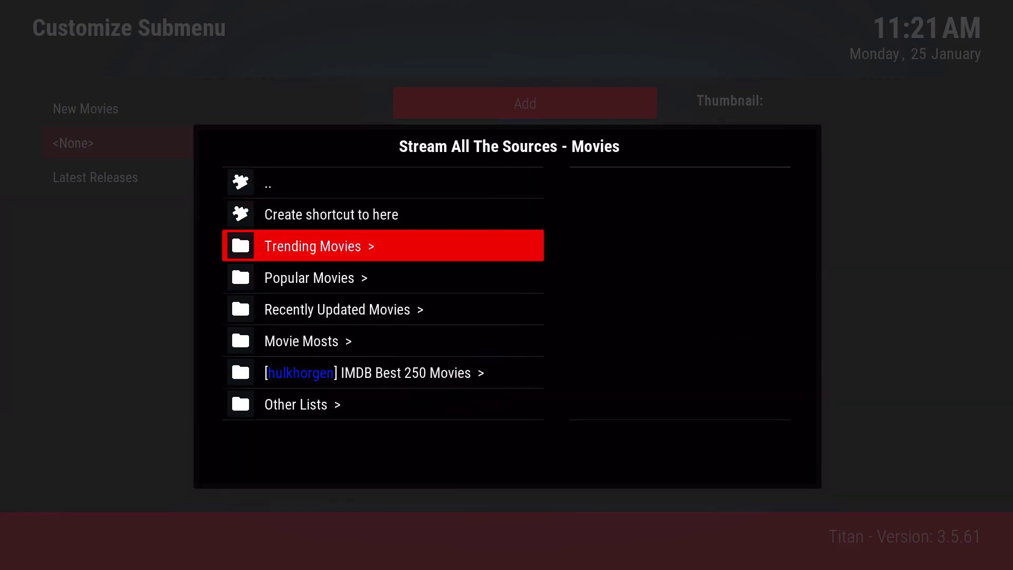
key("Return")
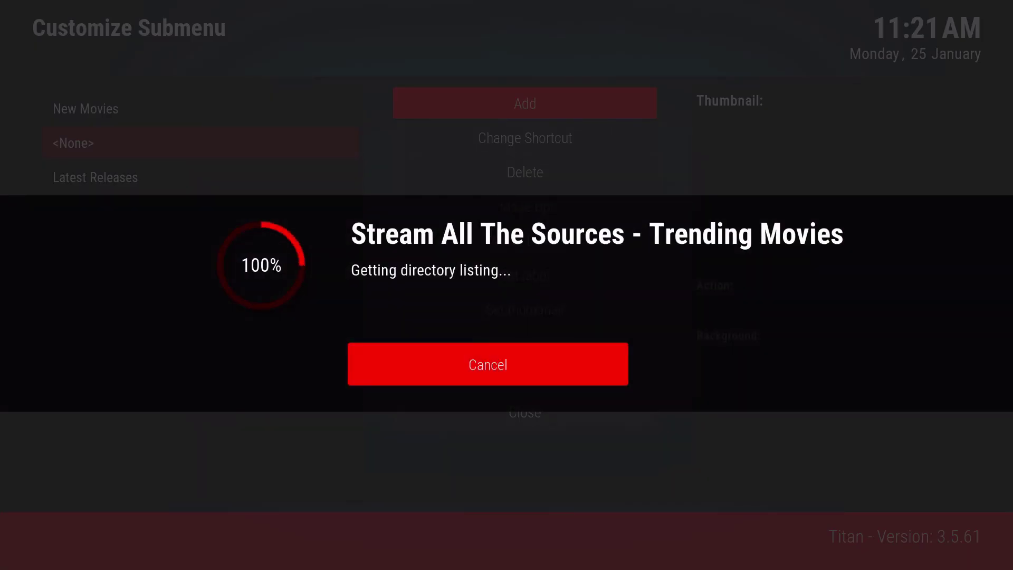
key("Down")
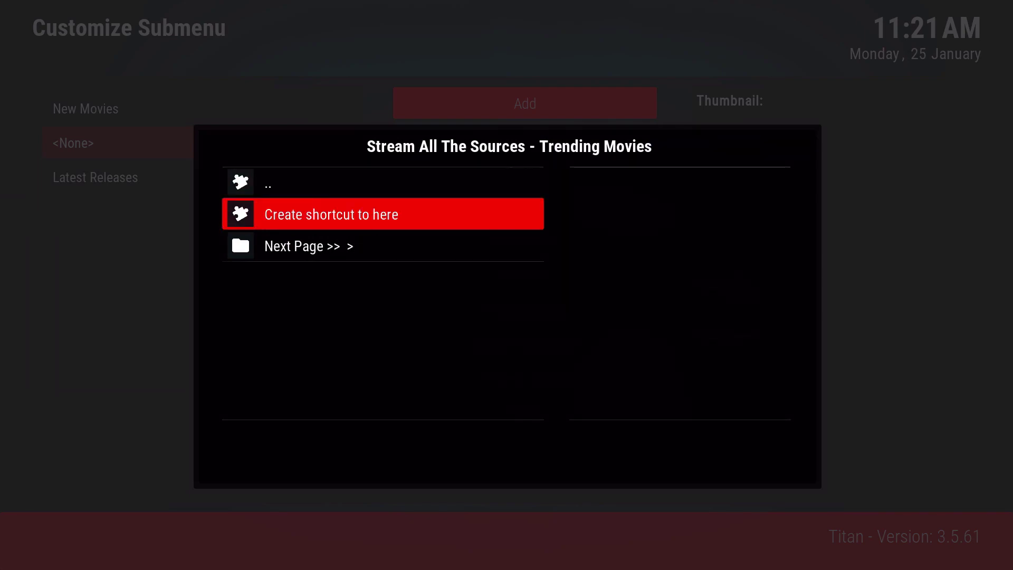
key("Return")
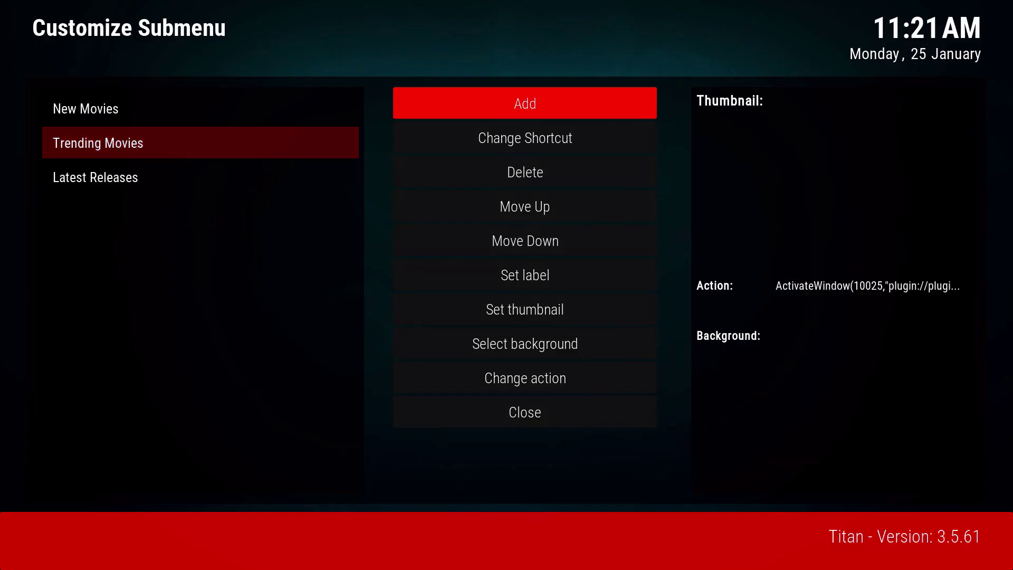
- Move the Trending Movies row up above New Movies
key("Left")
key("Right")
key("Left")
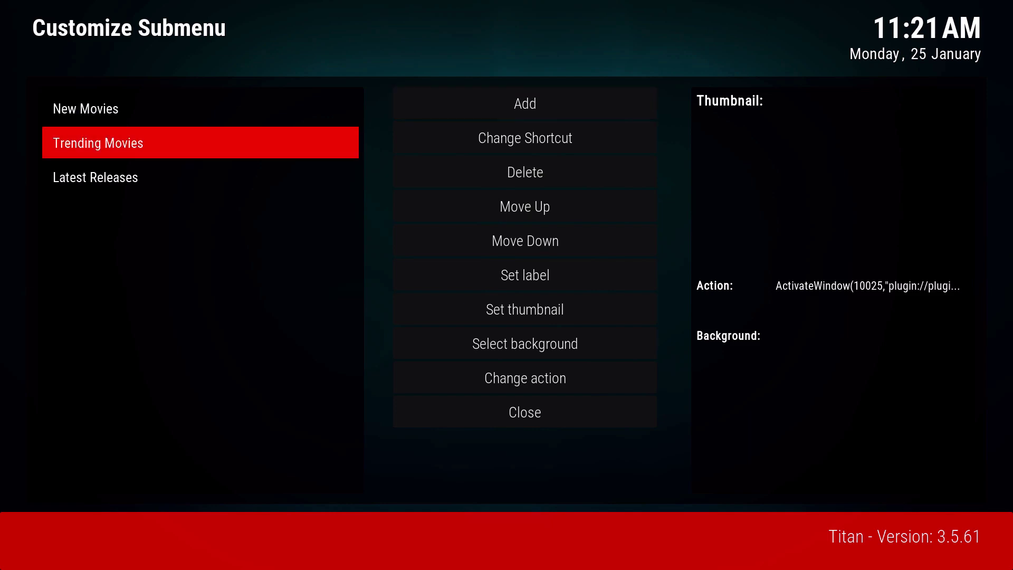
key("Up")
key("Down")
key("Right")
key("Down")
key("Down")
key("Down")
key("Left")
key("Right")
key("Return")
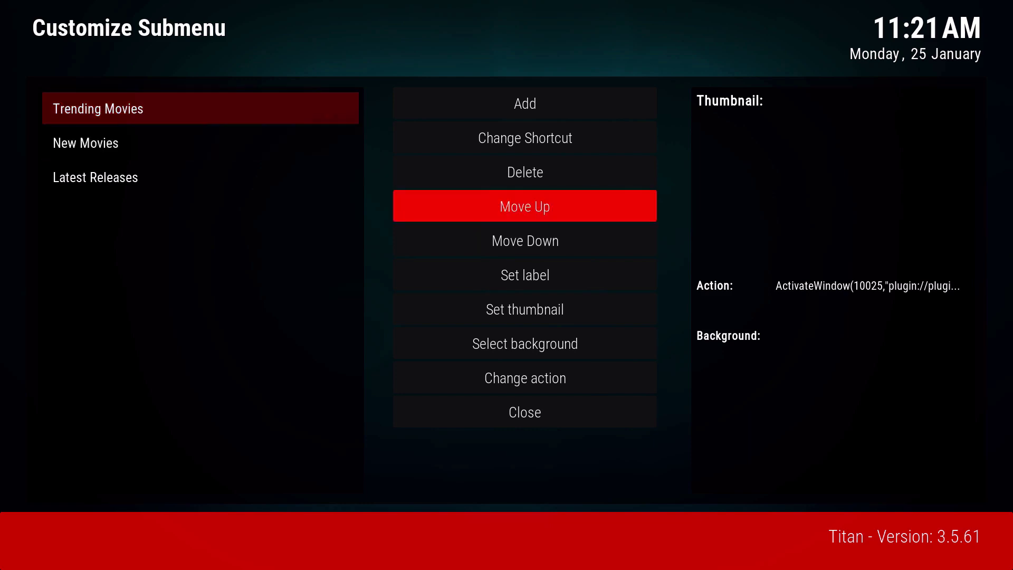
- Drop Trending Movies to the bottom, put it back first, and close the editor
key("Down")
key("Return")
key("Return")
key("Up")
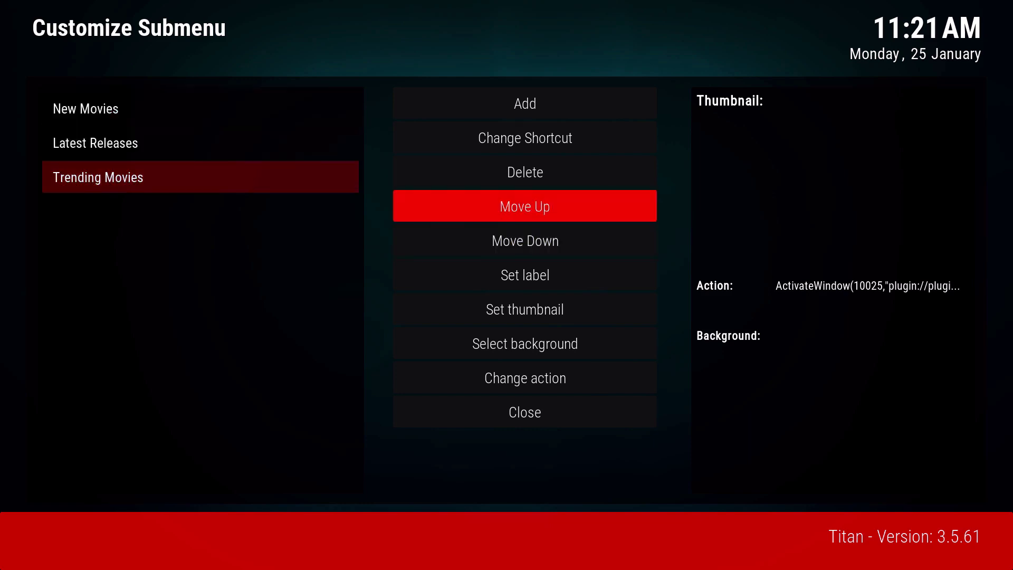
key("Return")
key("Return")
key("Up")
key("Up")
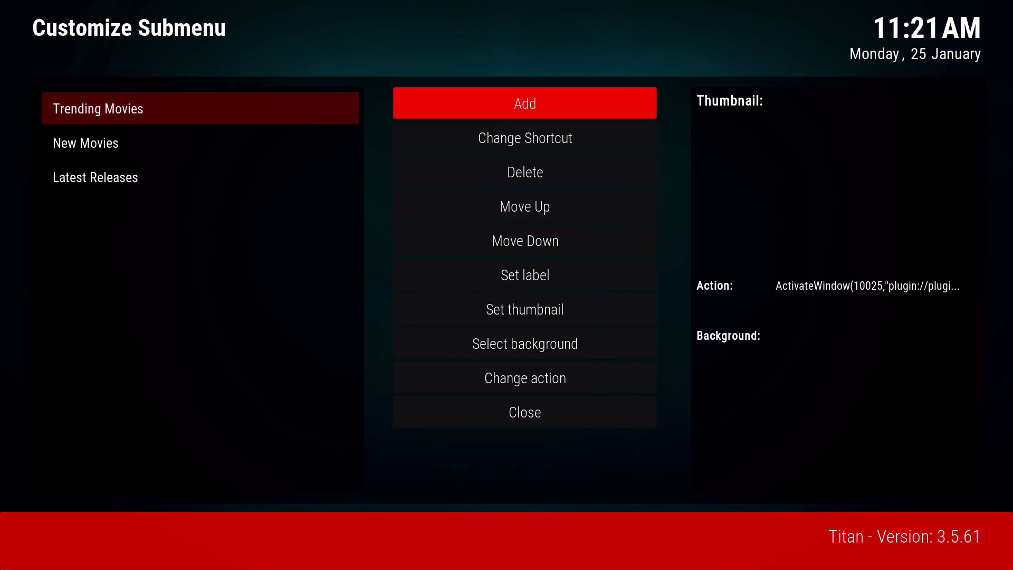
key("Escape")
key("Escape")
key("Escape")
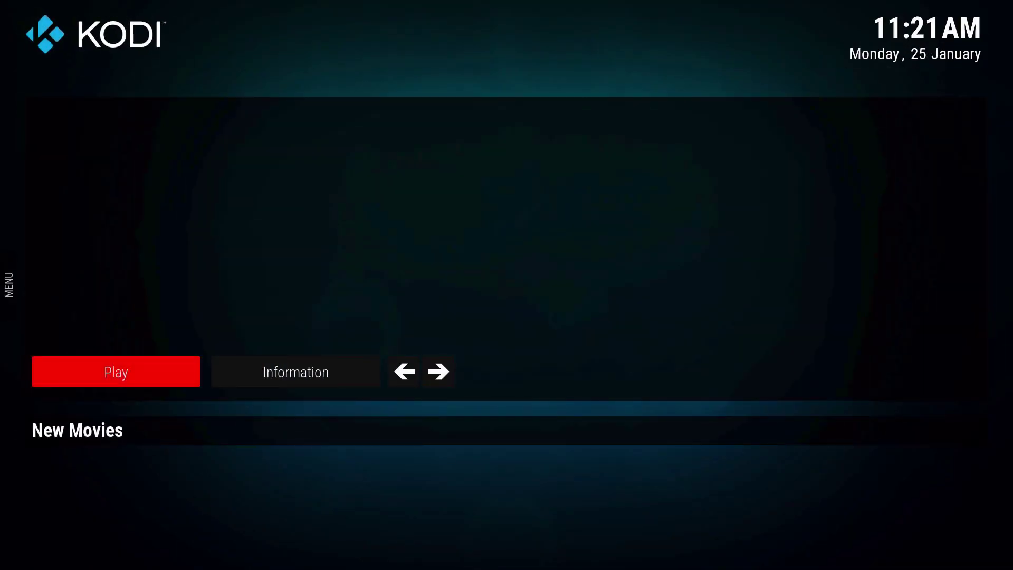
key("Down")
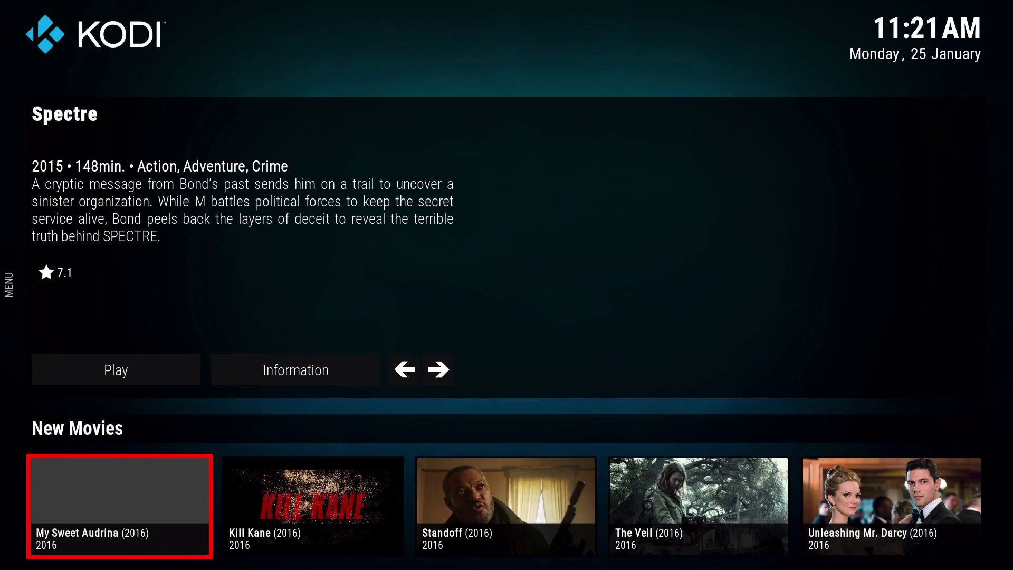
key("Up")
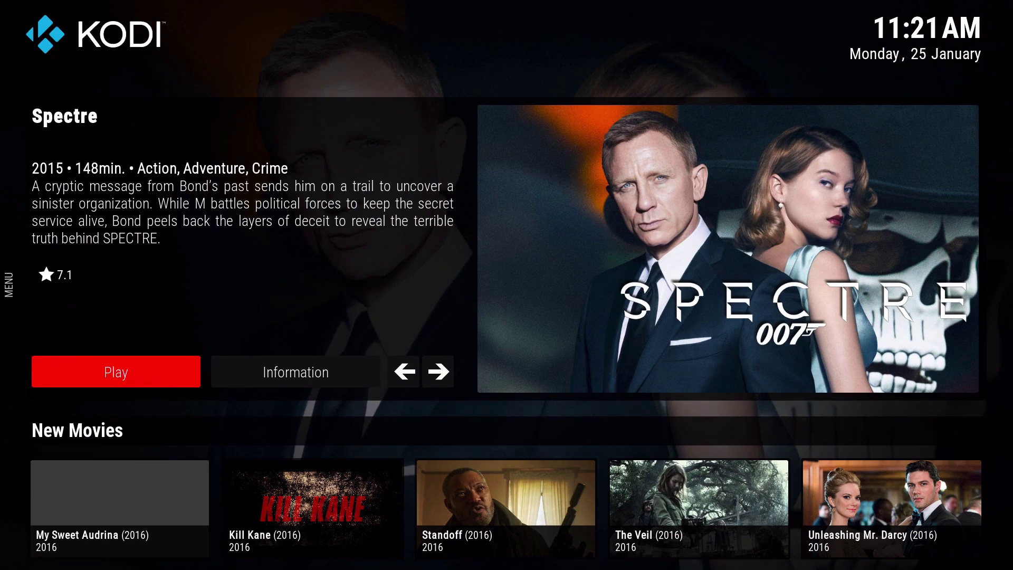
key("Down")
key("Down")
key("Up")
key("Right")
key("Right")
key("Right")
key("Right")
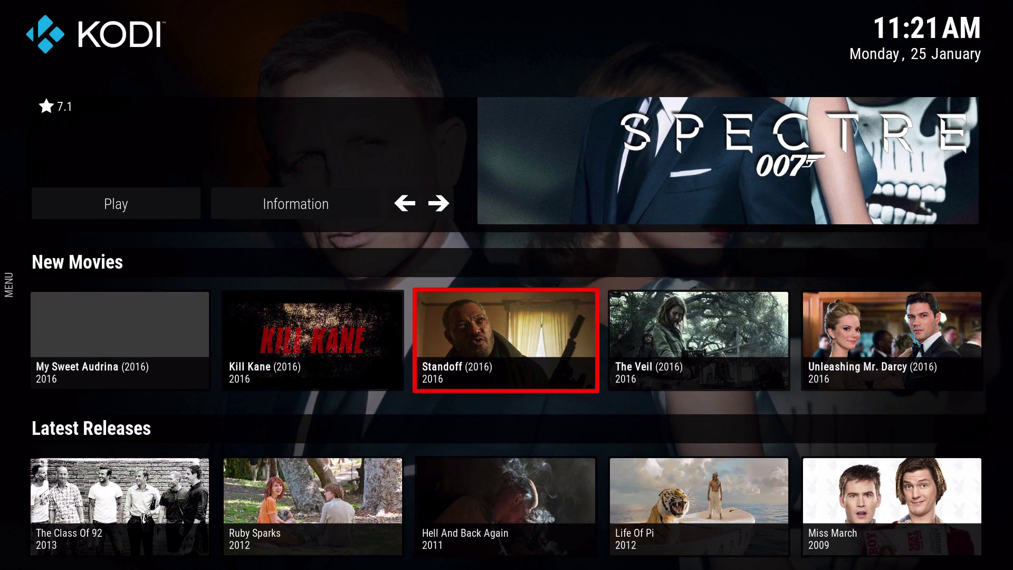
key("Right")
key("Right")
key("Right")
key("Right")
key("Right")
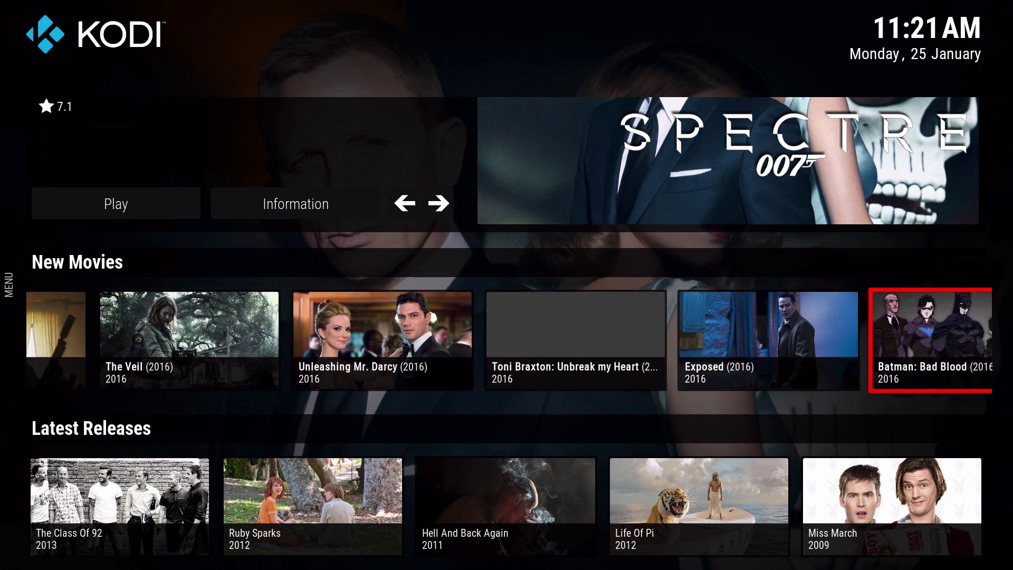
key("Right")
key("Left")
key("Left")
key("Left")
key("Left")
key("Left")
key("Left")
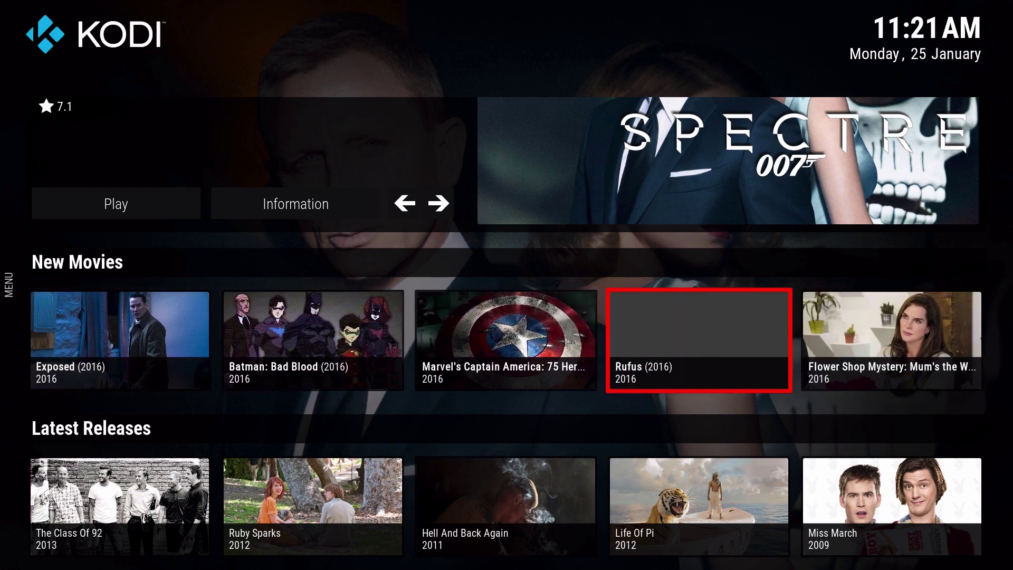
key("Left")
key("Left")
key("Left")
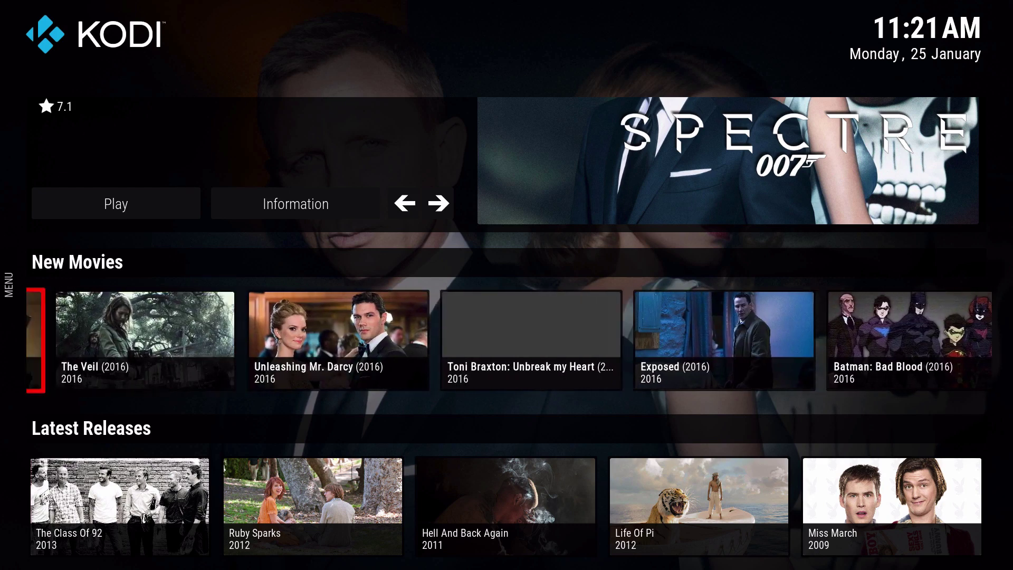
key("Left")
key("Left")
key("Right")
key("Down")
key("Down")
key("Up")
key("Up")
key("Up")
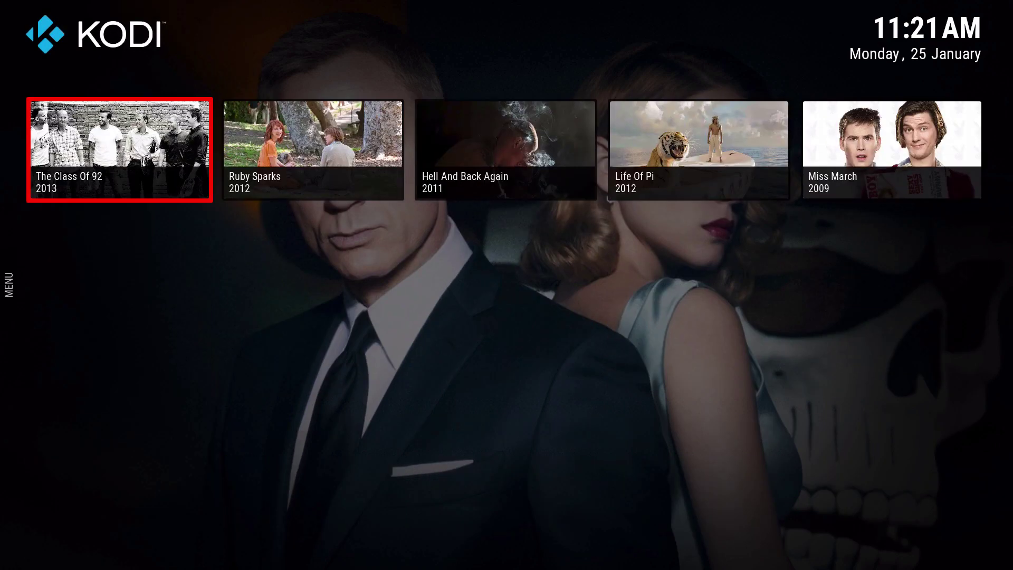
key("Down")
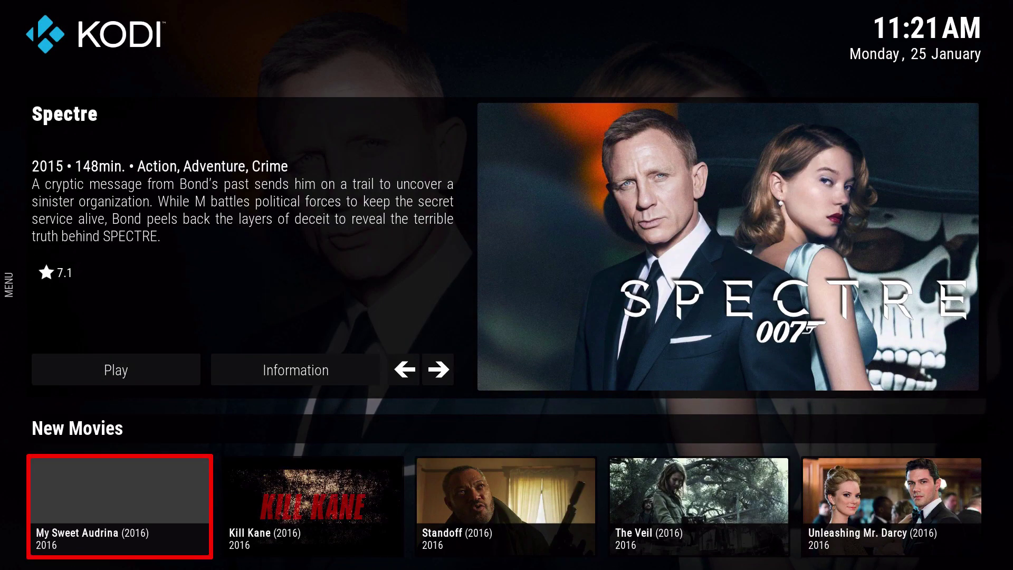
key("Up")
key("Left")
- Open the skin settings from the main Settings screen
key("Up")
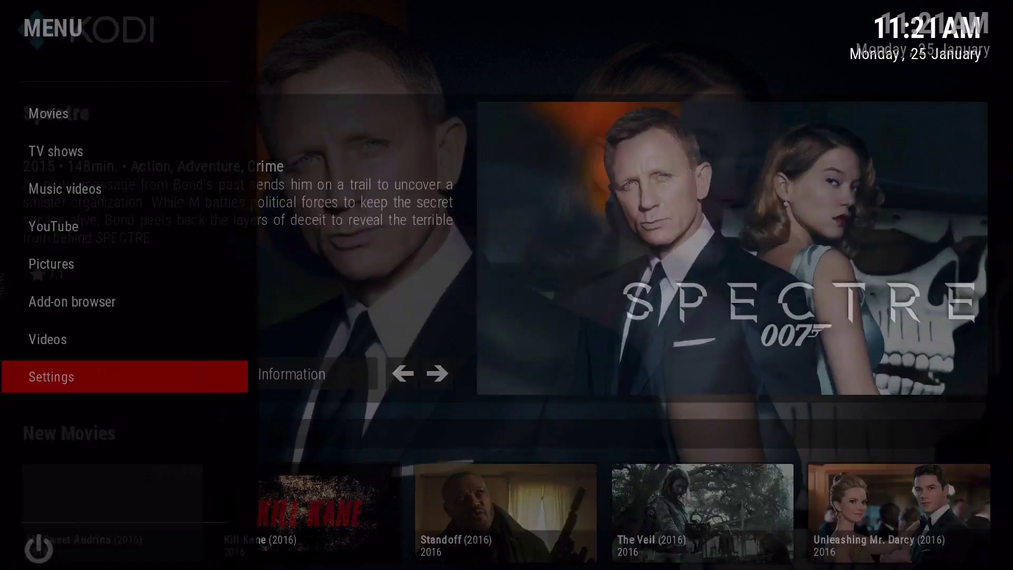
key("Return")
key("Down")
key("Up")
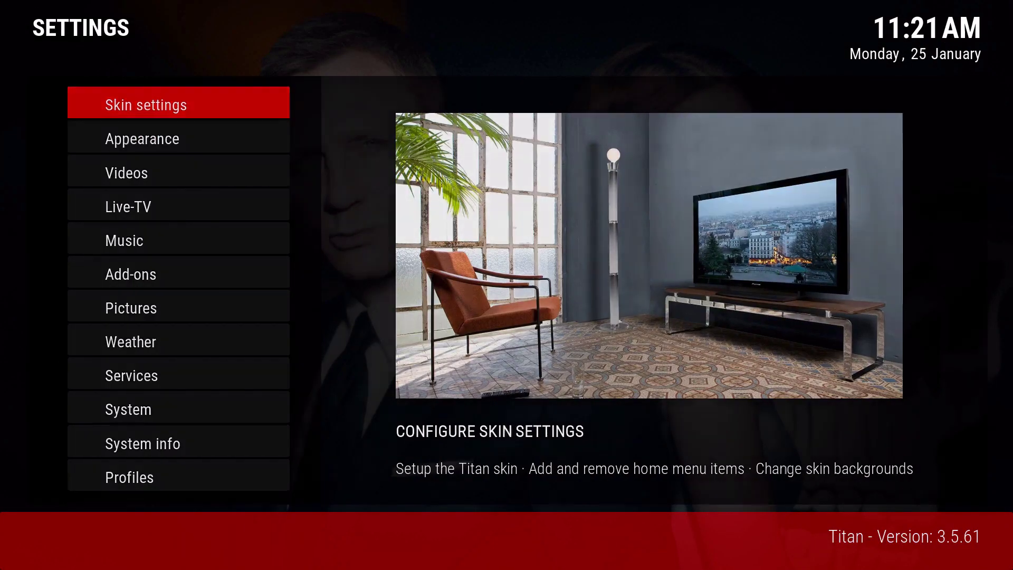
key("Return")
- Change Layout for widgets from Landscape to Poster and back out of skin settings
key("Right")
key("Down")
key("Down")
key("Down")
key("Down")
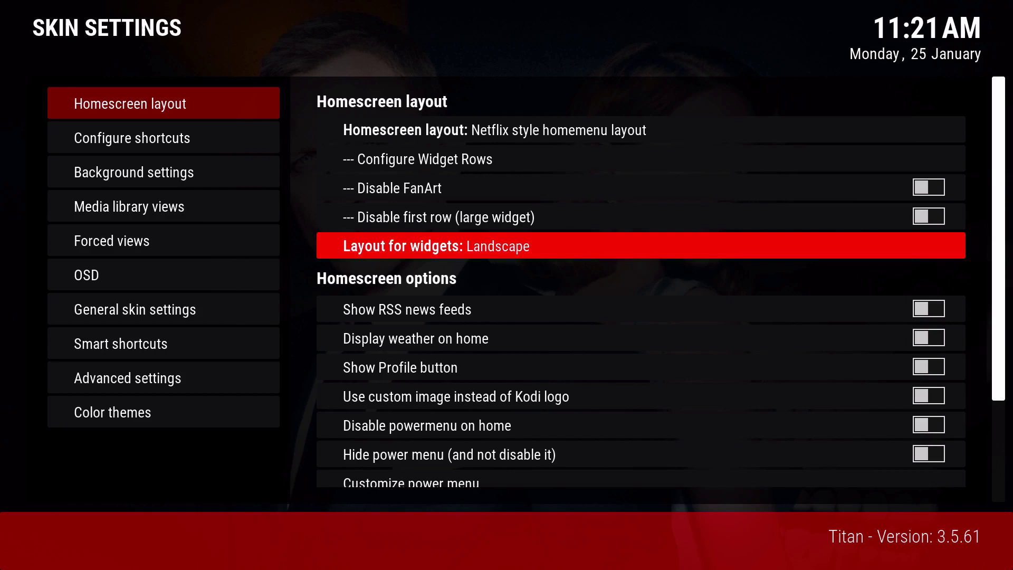
key("Return")
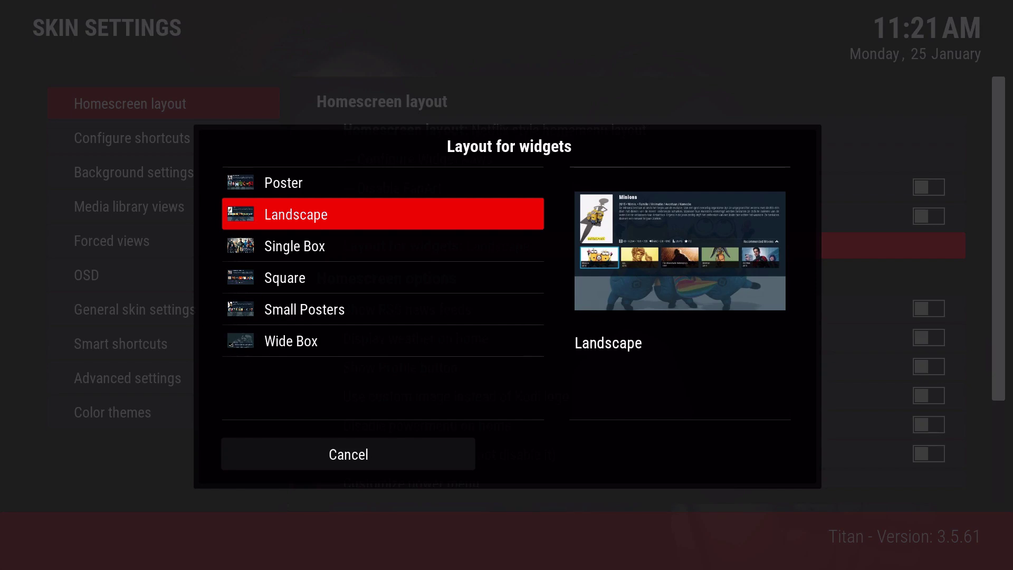
key("Up")
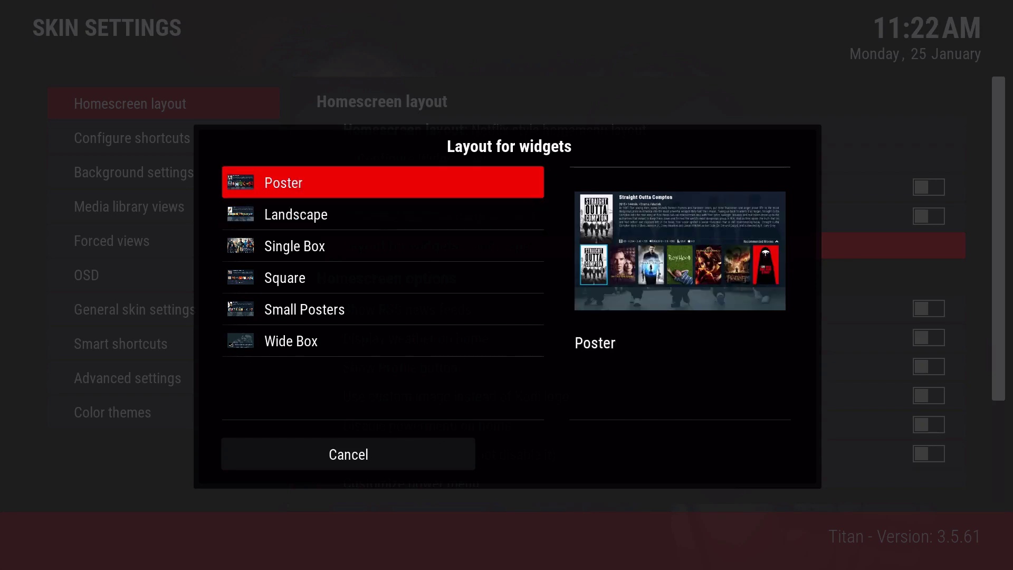
key("Return")
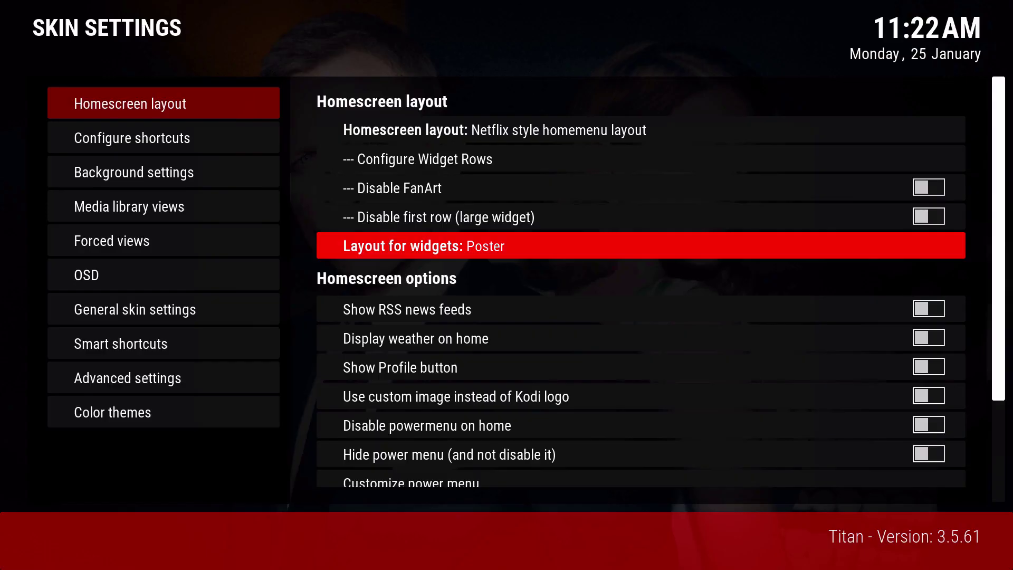
key("Escape")
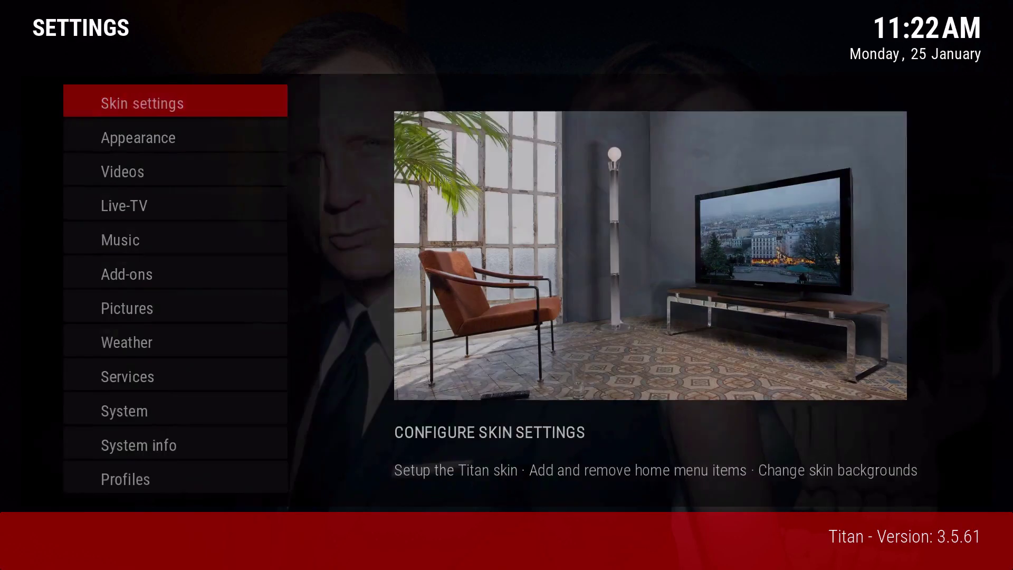
key("Escape")
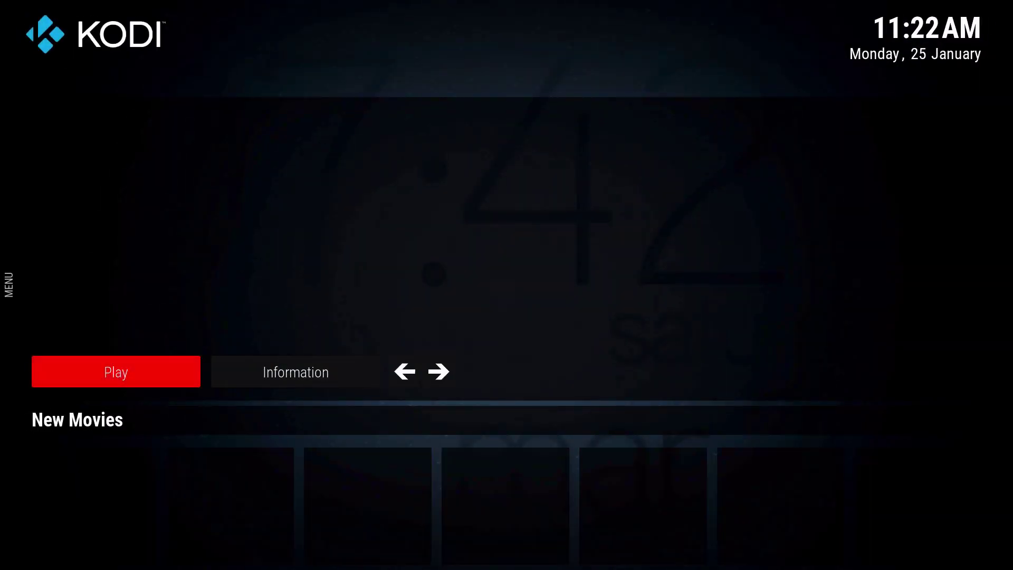
- Browse the New Movies and Latest Releases rows, now shown as posters
key("Down")
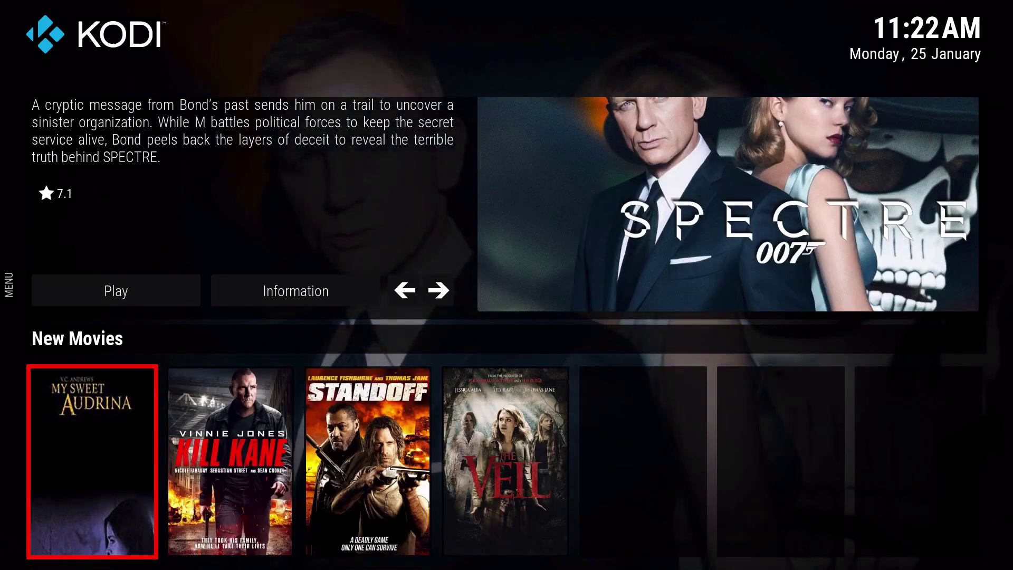
key("Down")
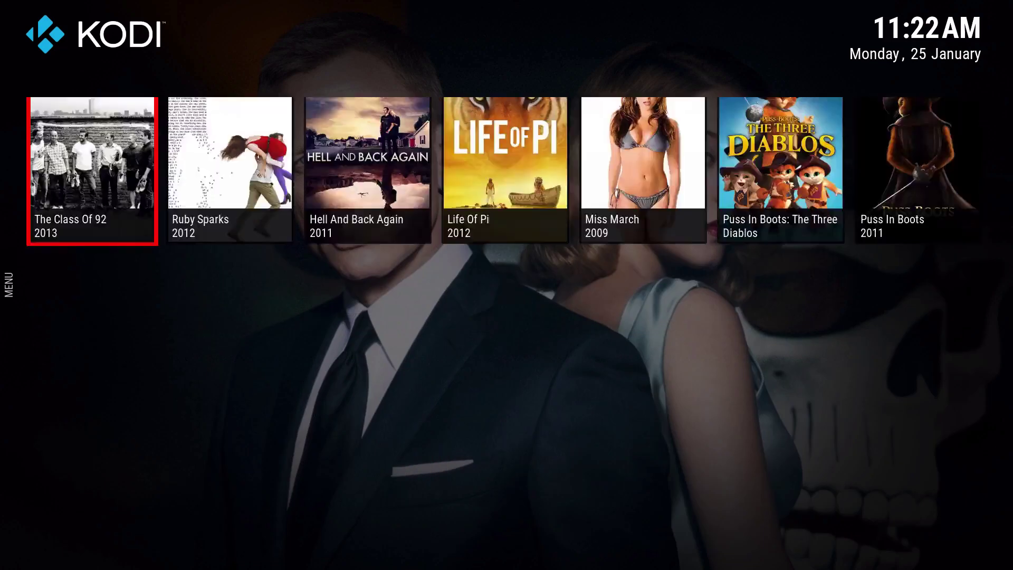
key("Up")
key("Up")
key("Down")
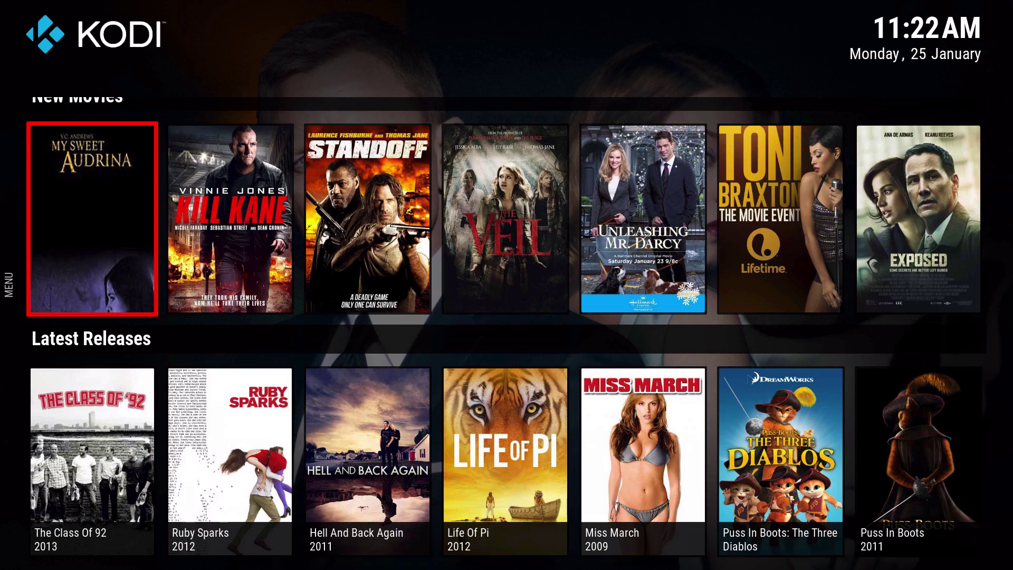
key("Up")
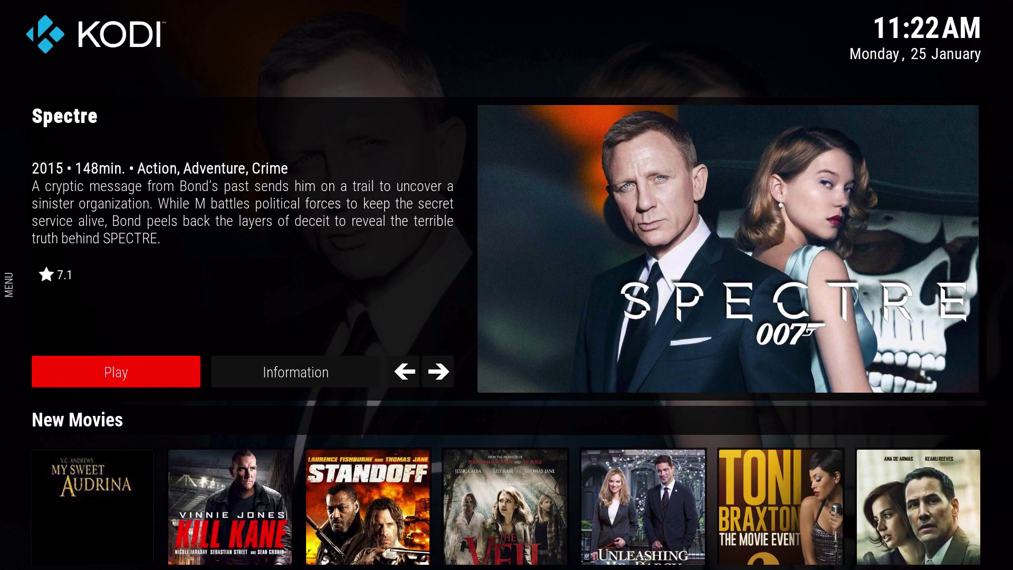
- Cycle the spotlight through Bridge of Spies, The Martian and The Last Witch Hunter
key("Left")
key("Up")
key("Down")
key("Right")
key("Right")
key("Right")
key("Right")
key("Return")
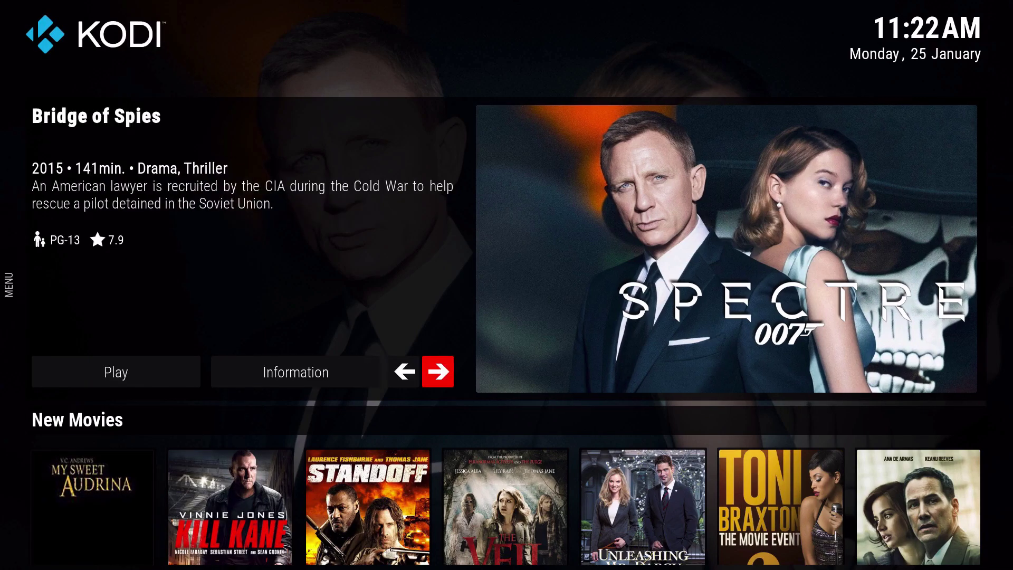
key("Return")
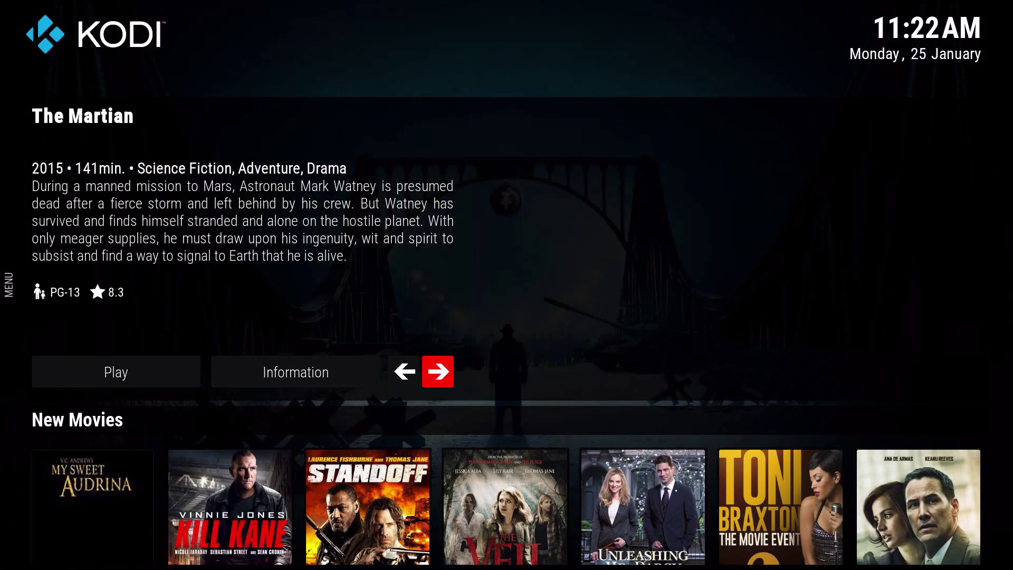
key("Return")
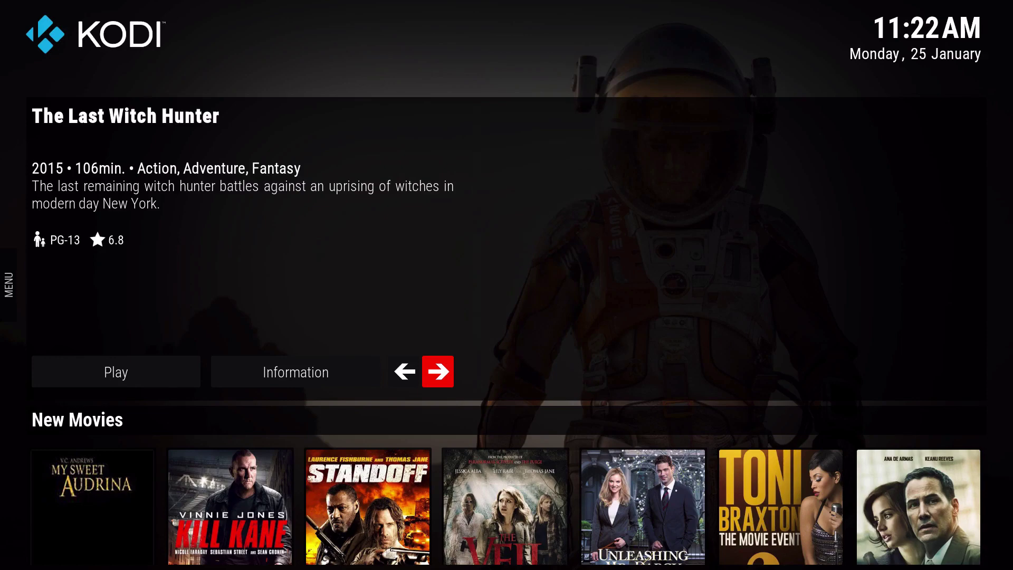
- Reopen Settings from the side menu
key("Left")
key("Left")
key("Left")
key("Right")
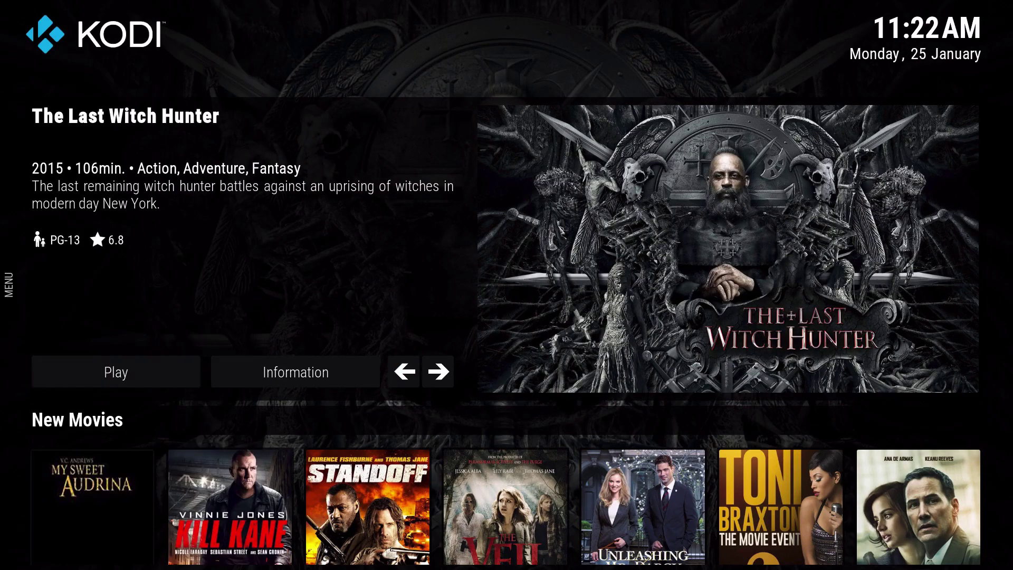
key("Left")
key("Return")
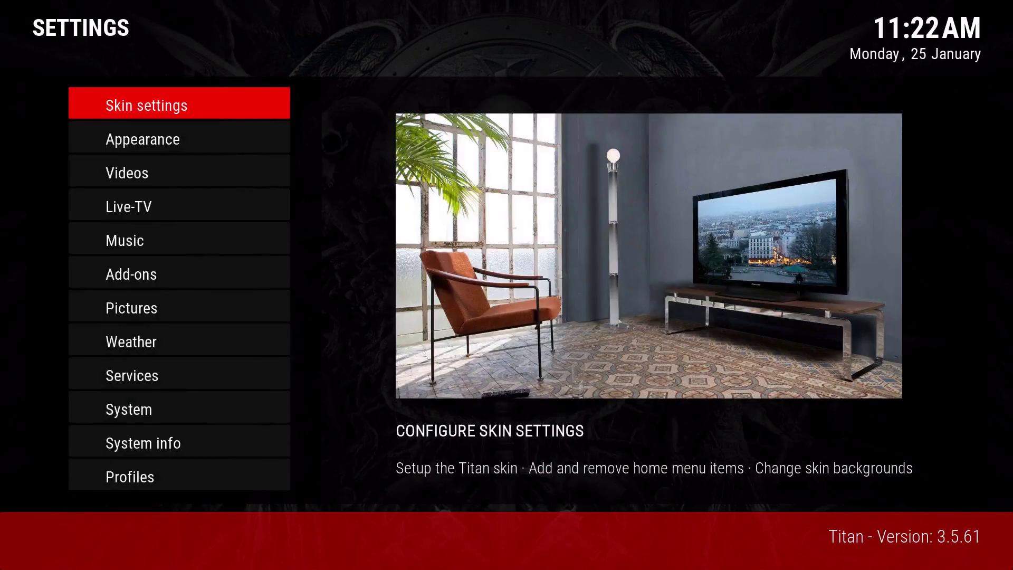
- Open the Configure Widget Rows editor from the skin settings
key("Up")
key("Down")
key("Return")
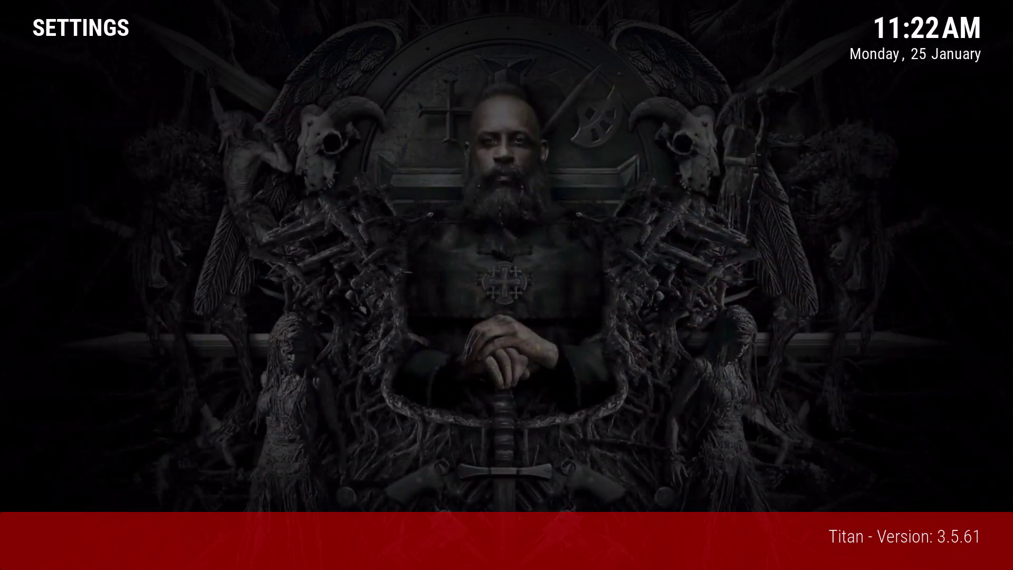
key("Right")
key("Up")
key("Up")
key("Up")
key("Return")
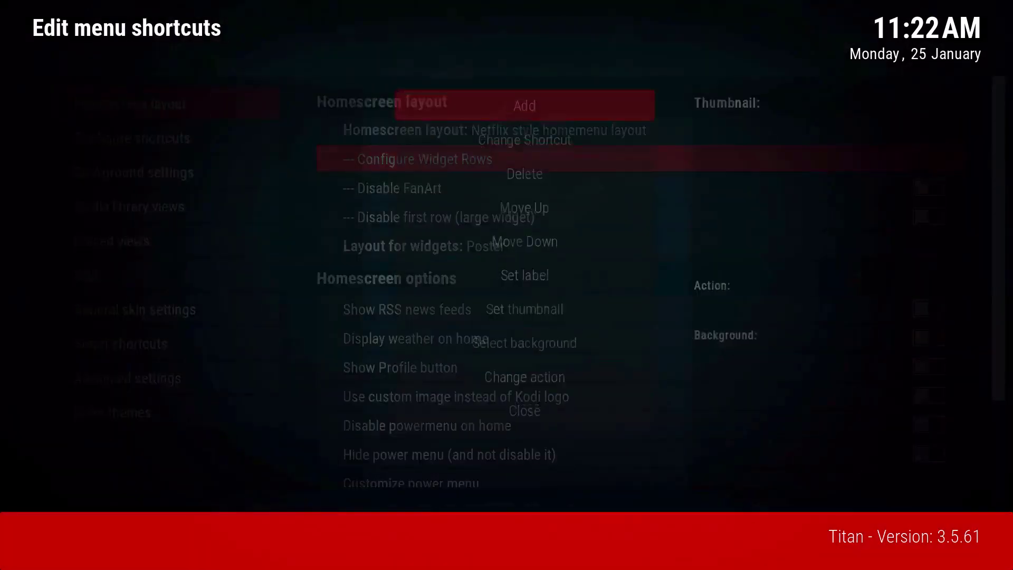
- Add a new widget row and browse the add-on sources into 1Channel
key("Return")
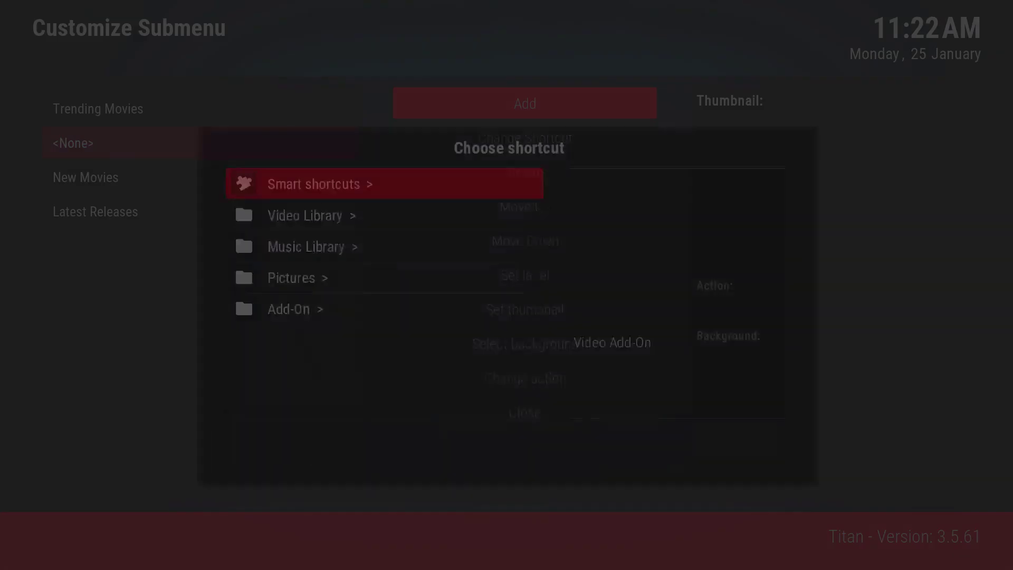
key("Down")
key("Down")
key("Down")
key("Down")
key("Return")
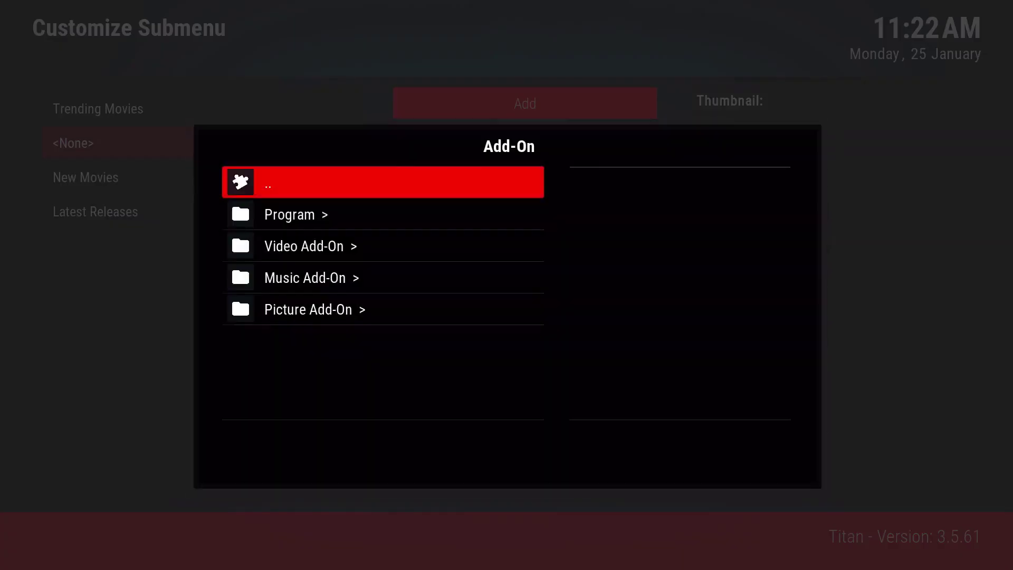
key("Down")
key("Down")
key("Return")
key("Down")
key("Down")
key("Down")
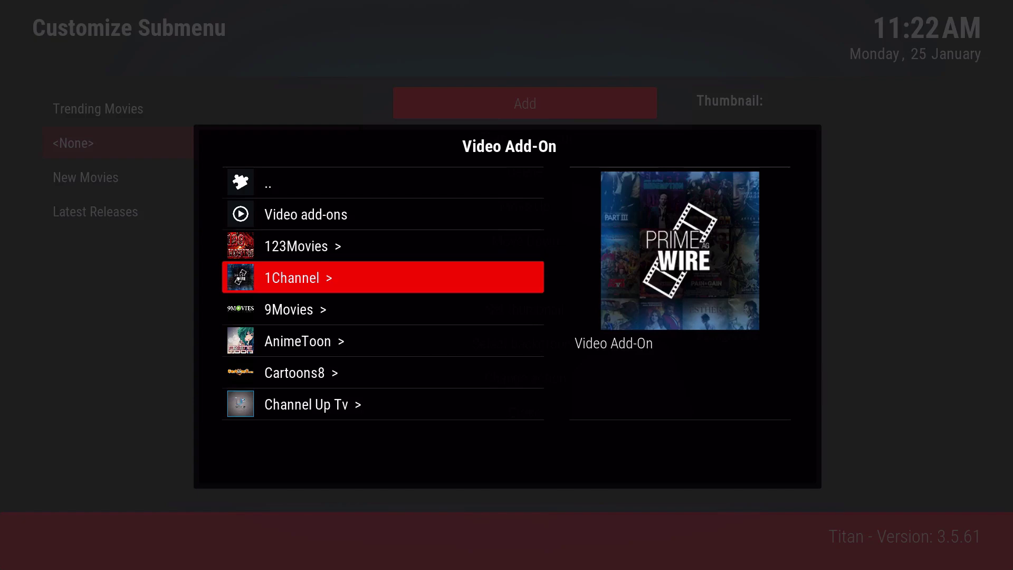
key("Return")
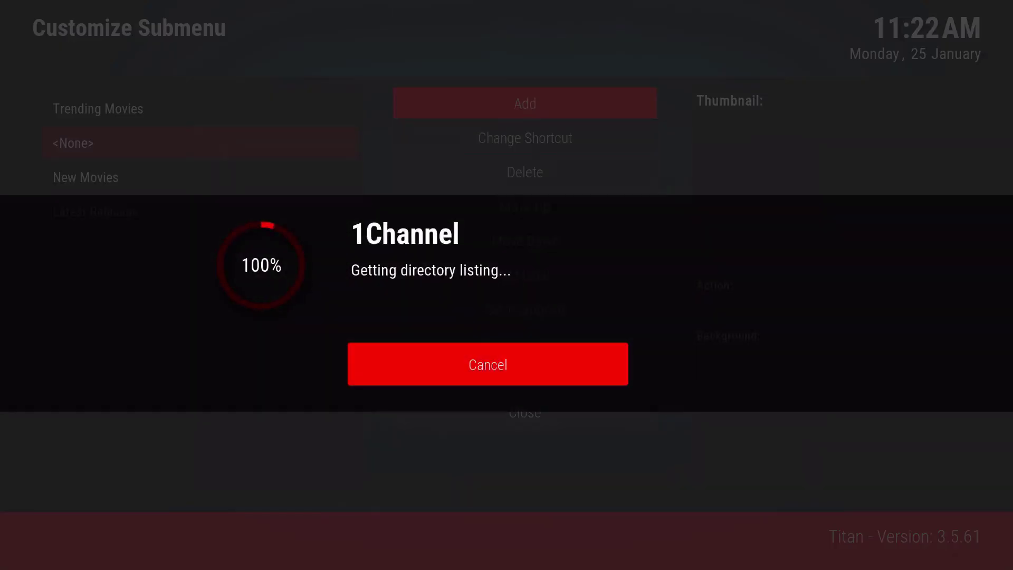
- Link the new row to 1Channel's Movies folder
key("Down")
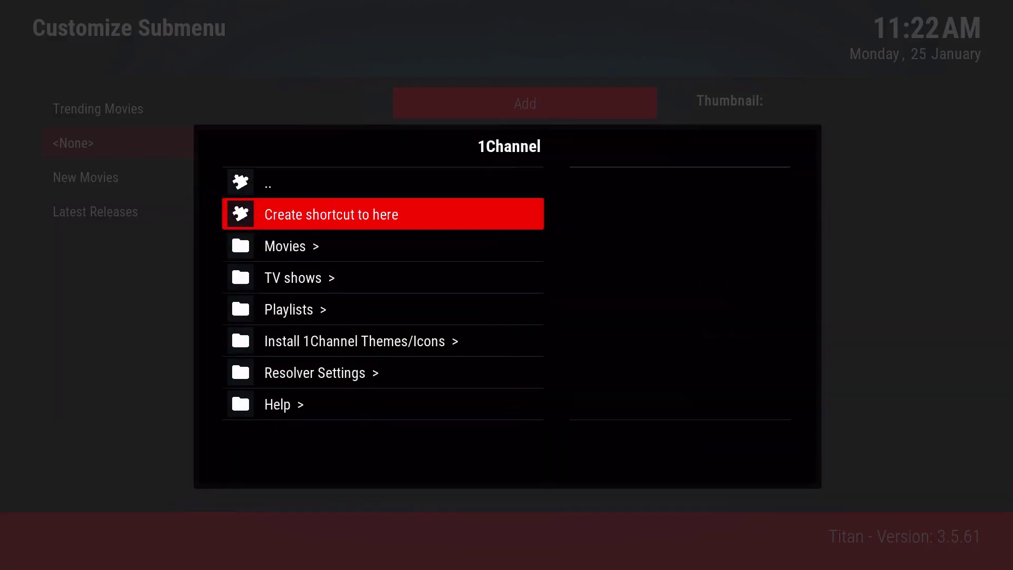
key("Down")
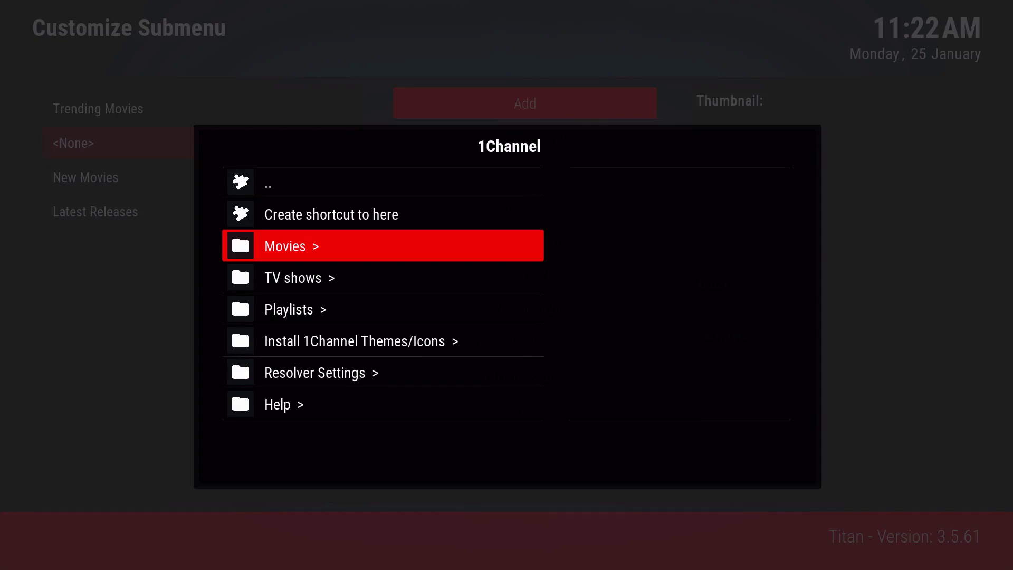
key("Return")
key("Down")
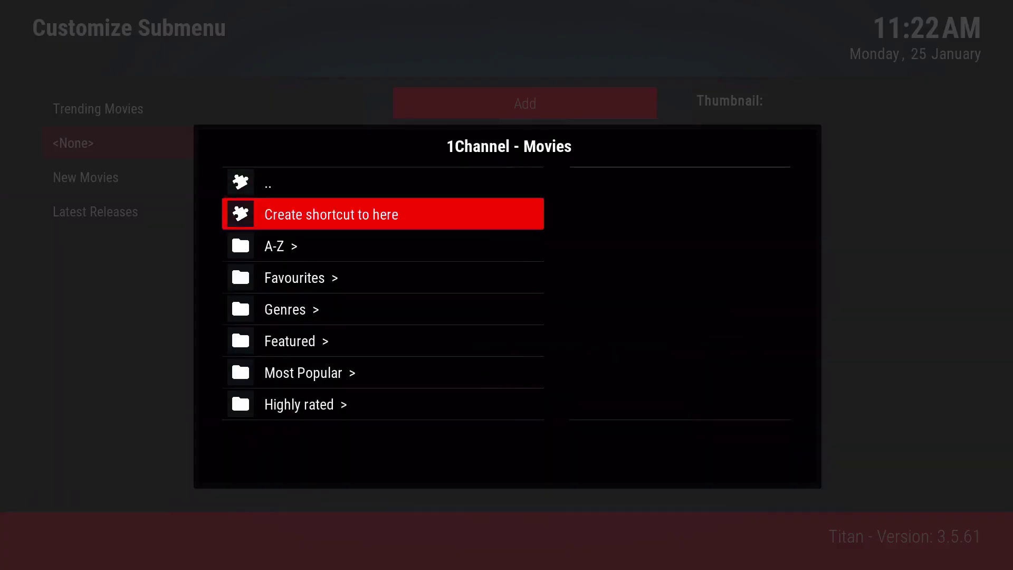
key("Return")
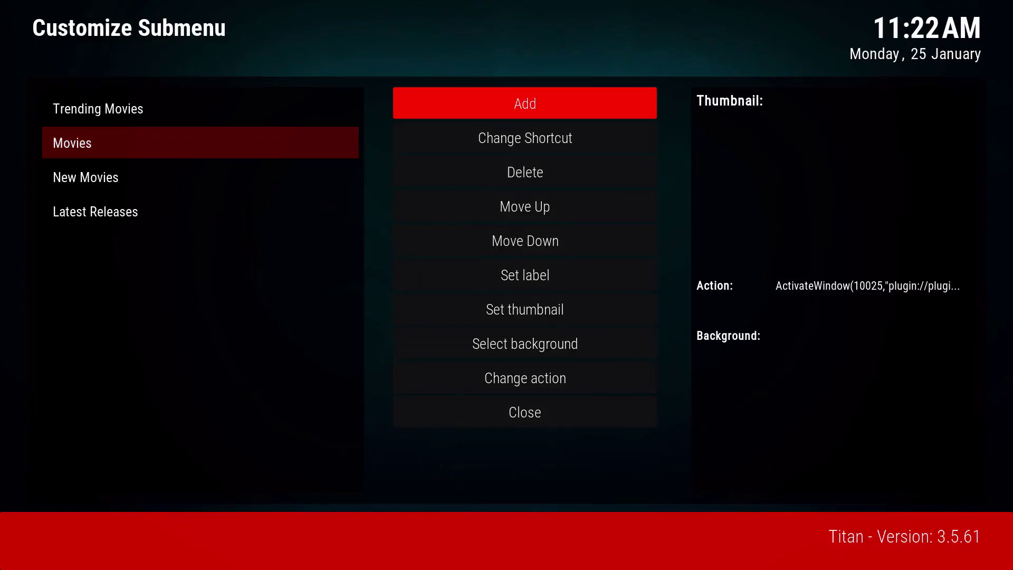
- Return home and open the Date added tile in the new 1Channel Movies row
key("Escape")
key("Escape")
key("Escape")
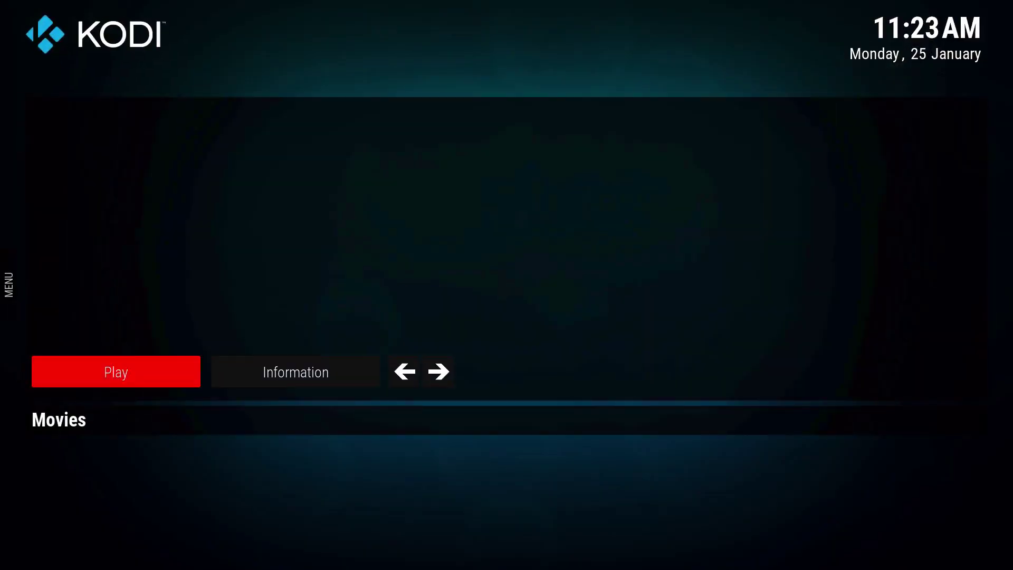
key("Down")
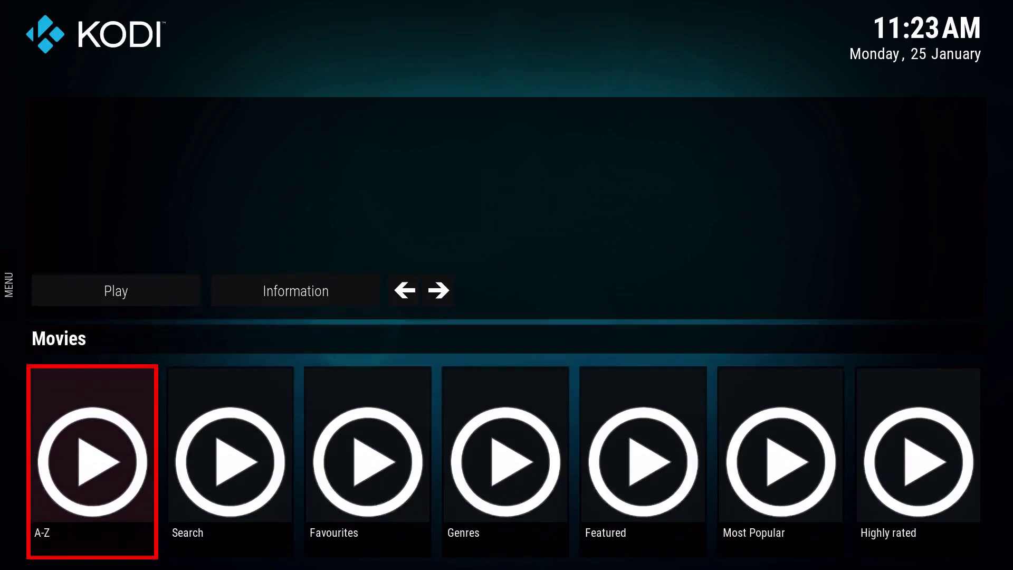
key("Right")
key("Right")
key("Right")
key("Right")
key("Right")
key("Right")
key("Left")
key("Left")
key("Left")
key("Left")
key("Left")
key("Left")
key("Left")
key("Right")
key("Right")
key("Right")
key("Right")
key("Right")
key("Right")
key("Right")
key("Right")
key("Right")
key("Left")
key("Left")
key("Right")
key("Right")
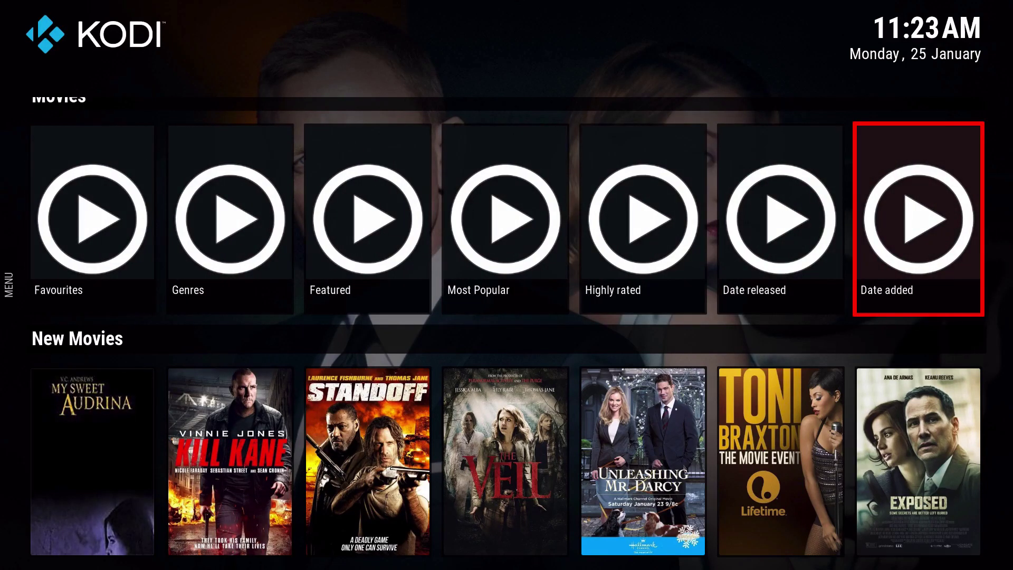
key("Return")
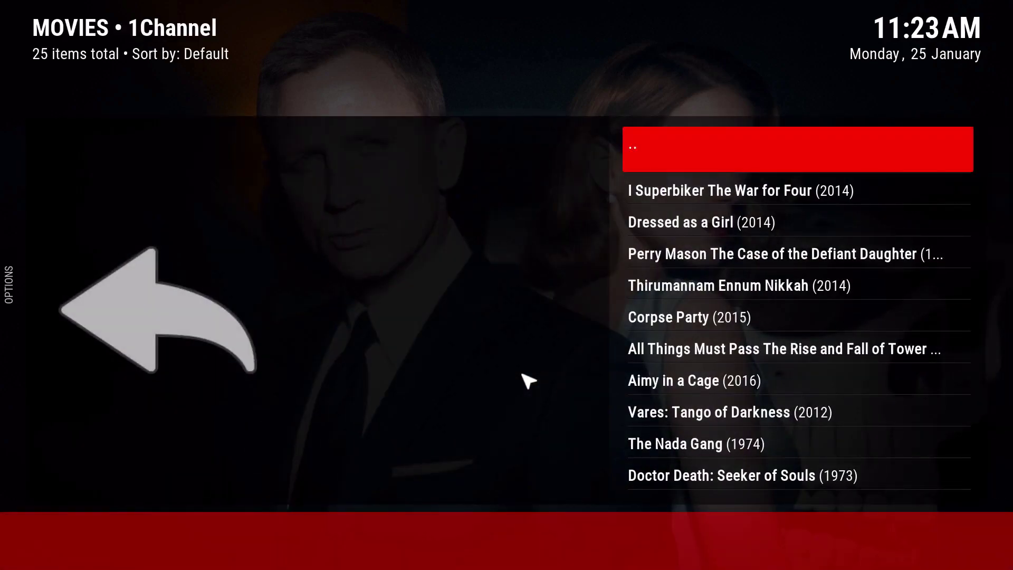
- Open the view style choices from the movie listing's options panel
key("Down")
key("Down")
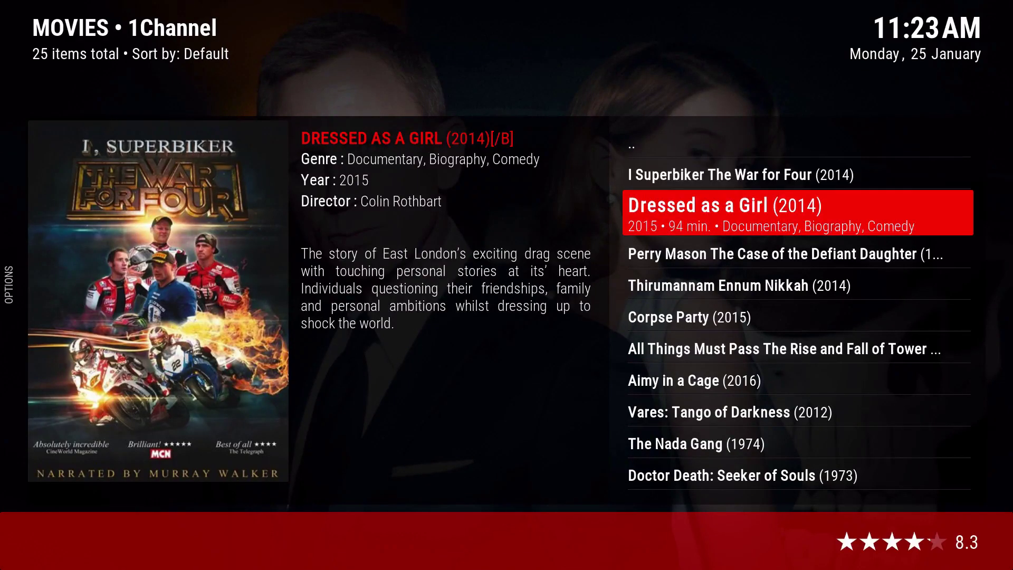
key("Down")
key("Left")
key("Up")
key("Up")
key("Up")
key("Up")
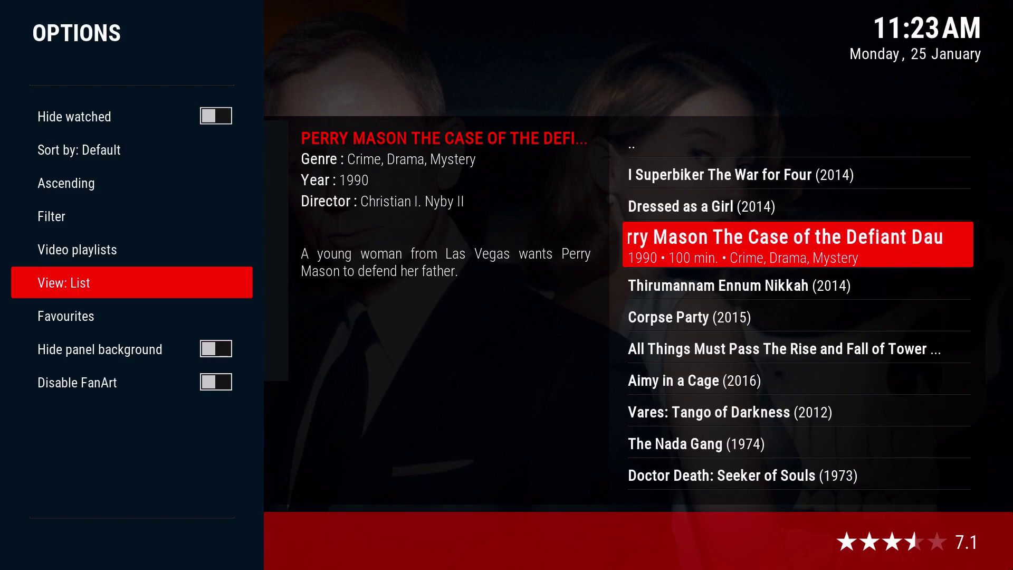
key("Return")
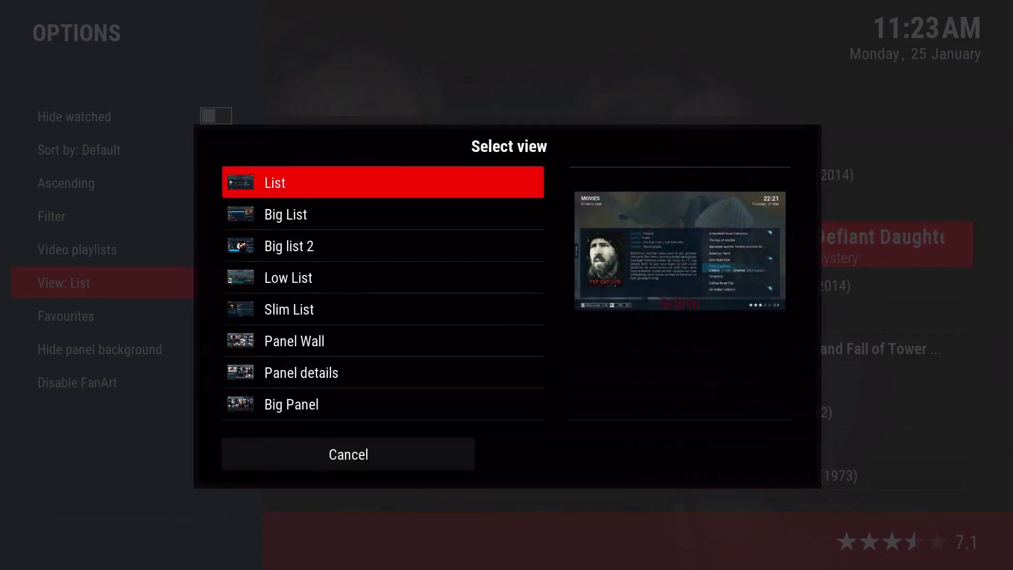
- Compare styles like Panel details, Panel Square and Horizontal Panel, then apply Low List
key("Down")
key("Down")
key("Down")
key("Down")
key("Down")
key("Down")
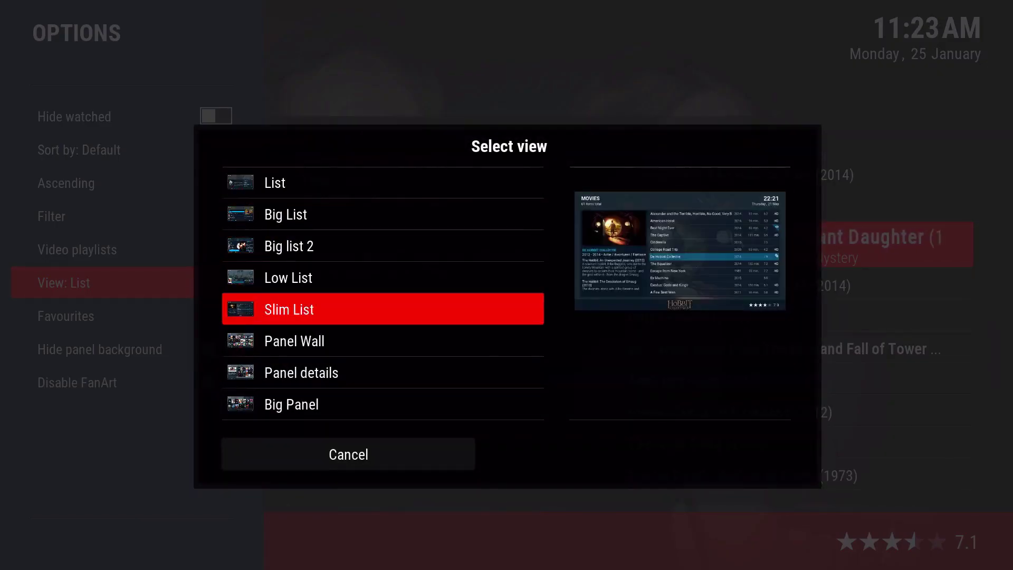
key("Down")
key("Down")
key("Down")
key("Down")
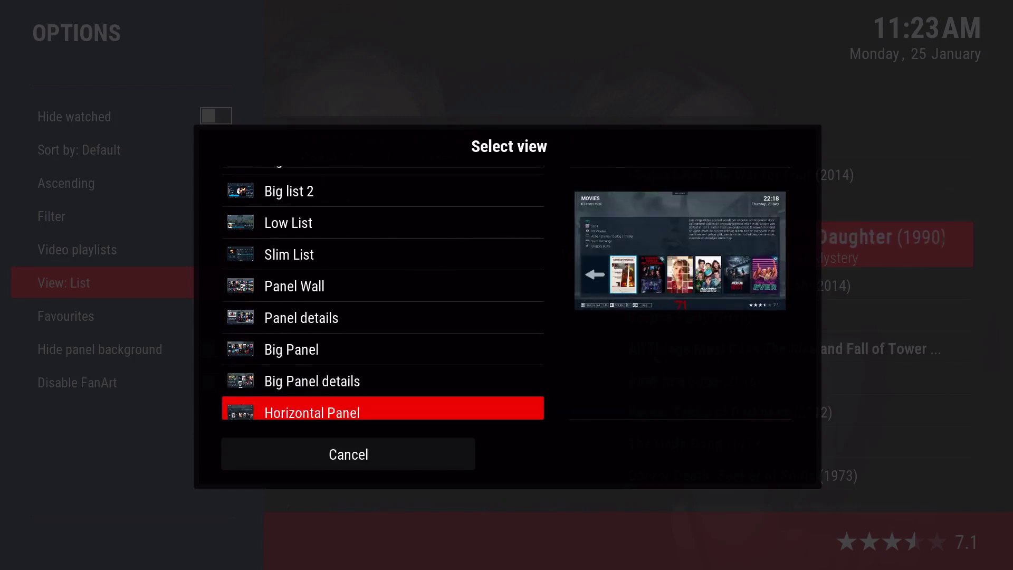
key("Up")
key("Down")
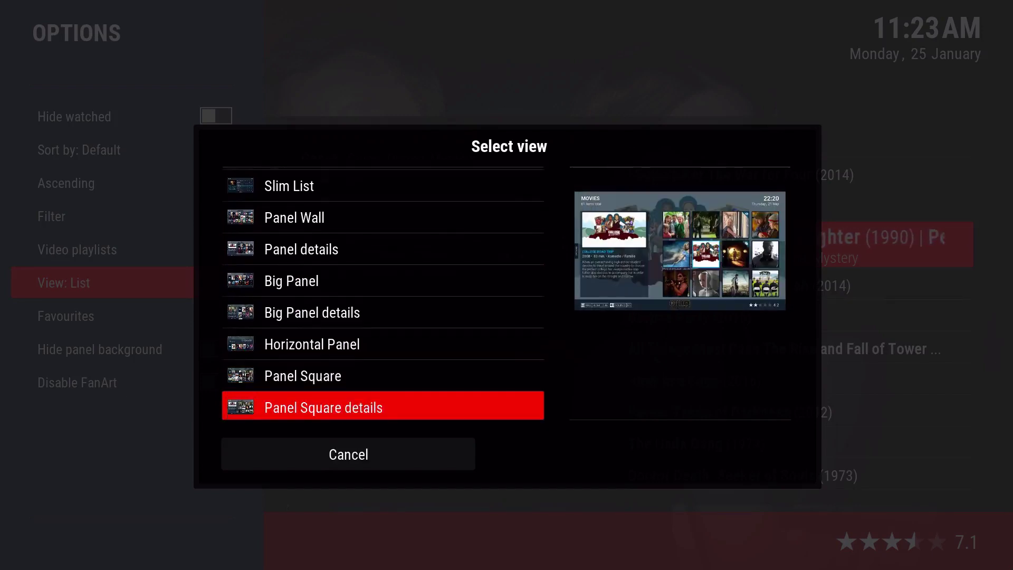
key("Up")
key("Down")
key("Down")
key("Down")
key("Down")
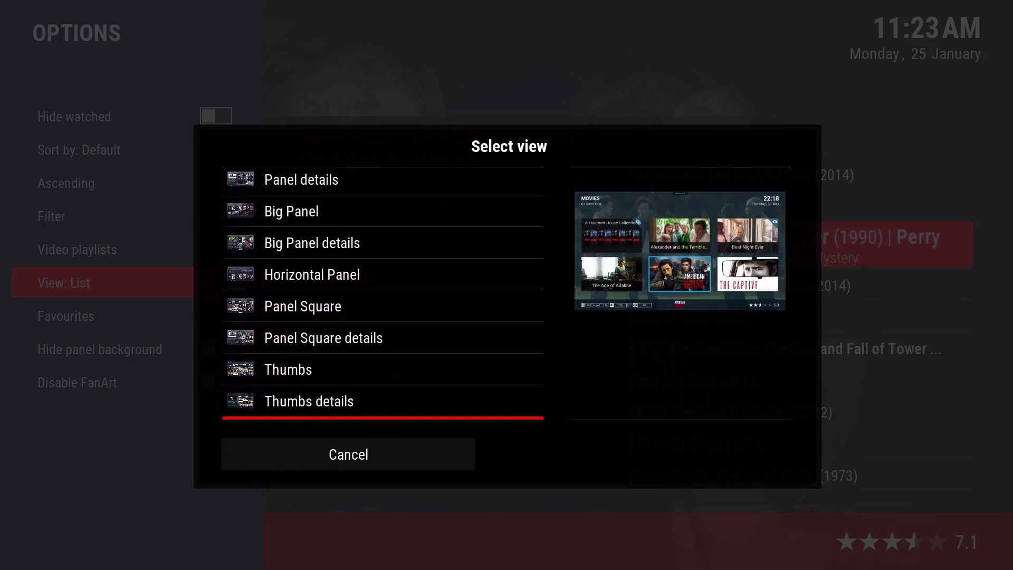
key("Down")
key("Down")
key("Down")
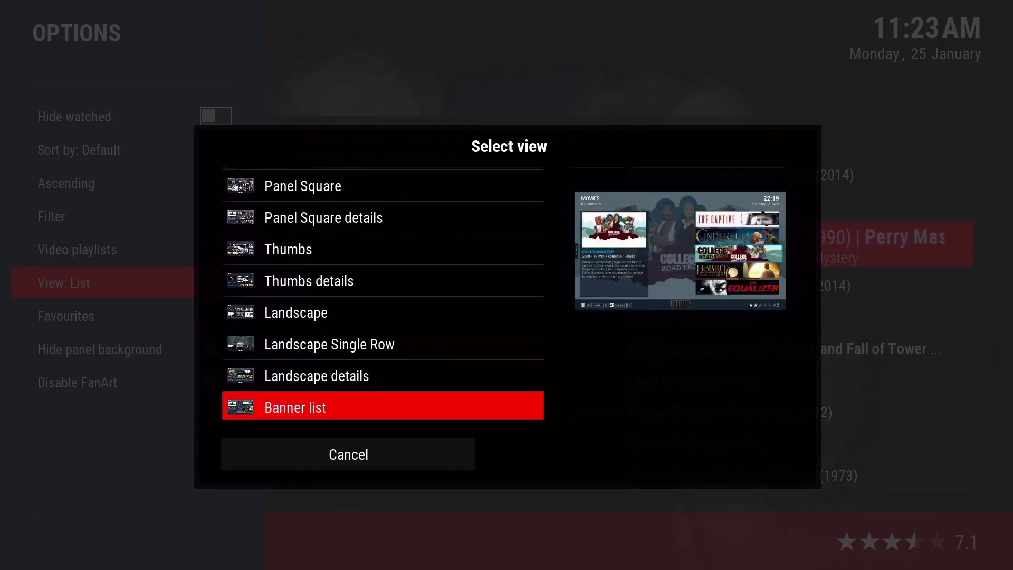
key("Down")
key("Down")
key("Down")
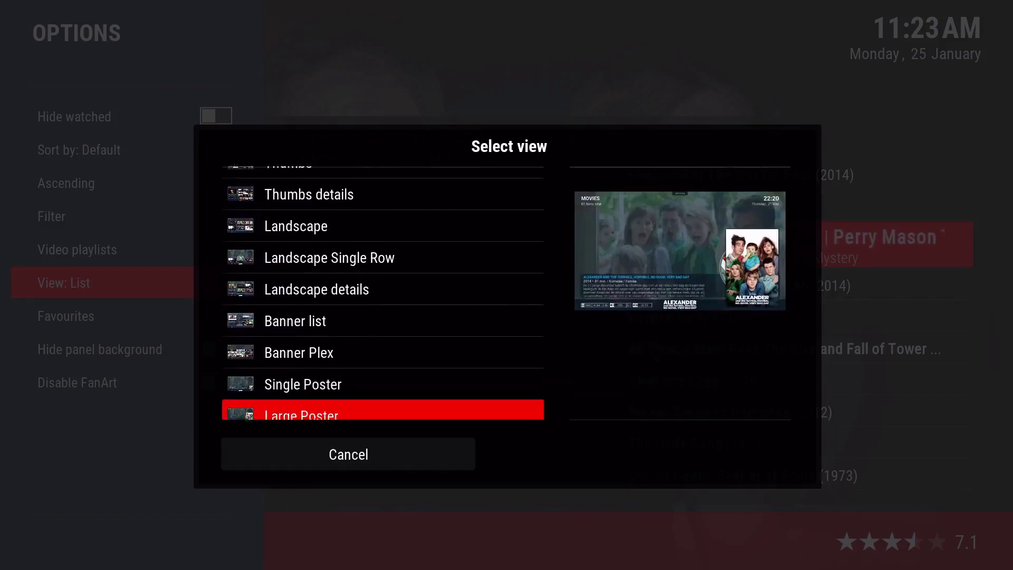
key("Down")
key("Down")
key("Down")
key("Down")
key("Down")
key("Down")
key("Down")
key("Down")
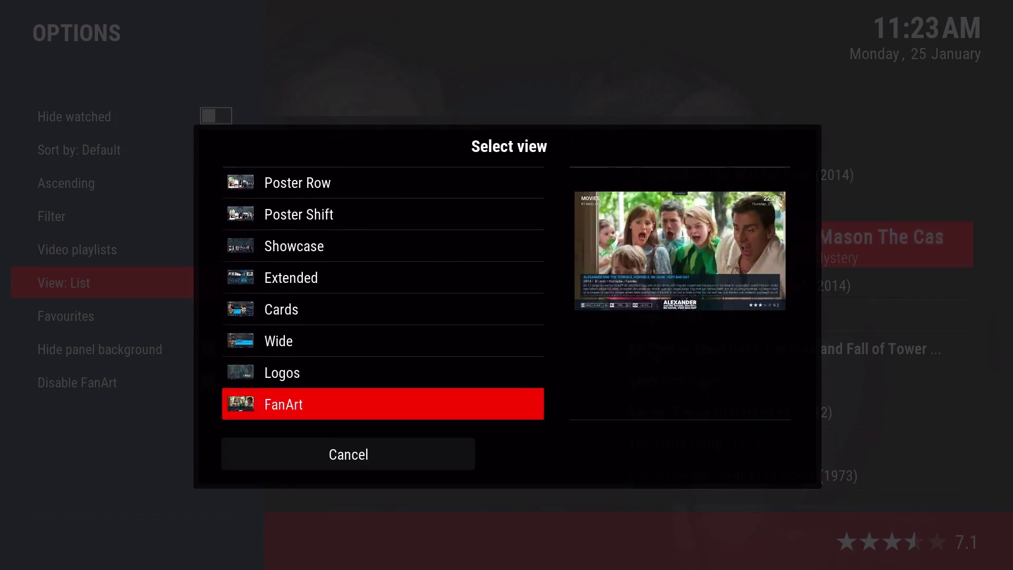
key("Down")
key("Down")
key("Down")
key("Down")
key("Down")
key("Up")
key("Down")
key("Down")
key("Up")
key("Up")
key("Return")
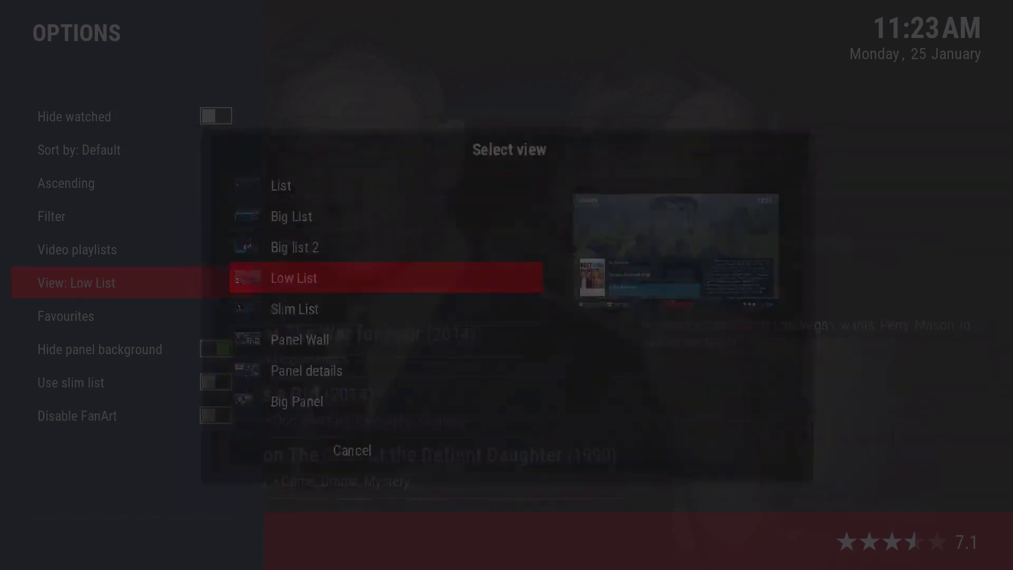
- Close the options panel and scroll the Low List movie listing
key("Right")
key("Left")
key("Right")
key("Down")
key("Down")
key("Down")
key("Down")
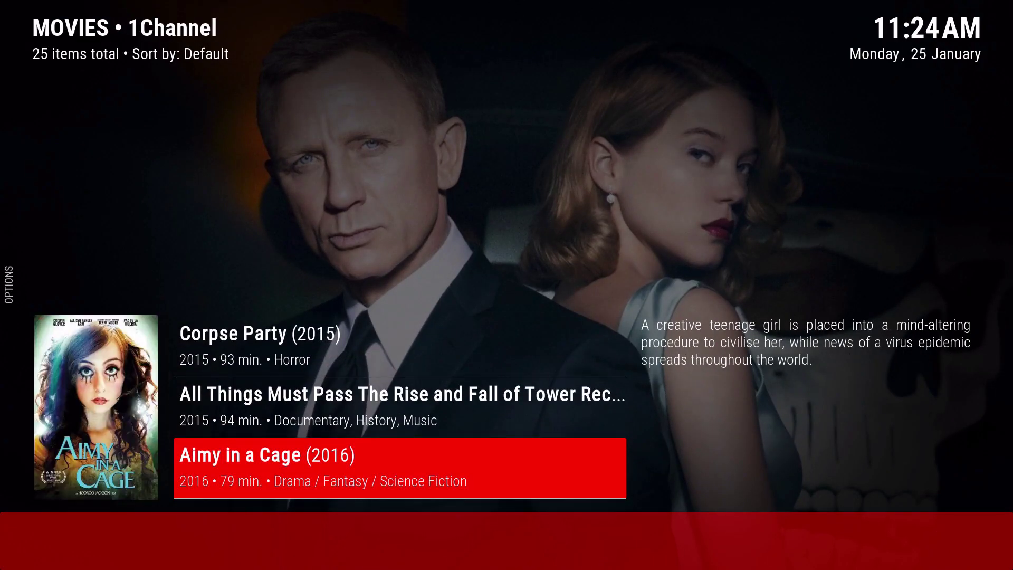
- Leave the 1Channel movie listing for the home screen
key("Up")
key("Up")
key("Up")
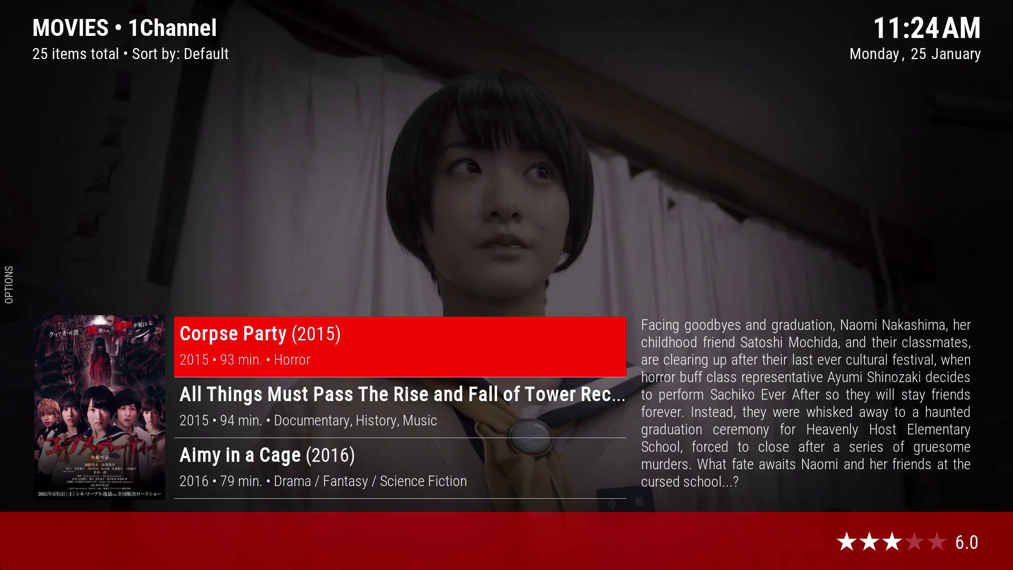
key("Up")
key("BackSpace")
key("Left")
key("Left")
key("Left")
key("Left")
key("Left")
key("Left")
- Move through the Movies, New Movies and Latest Releases rows to the side menu
key("Up")
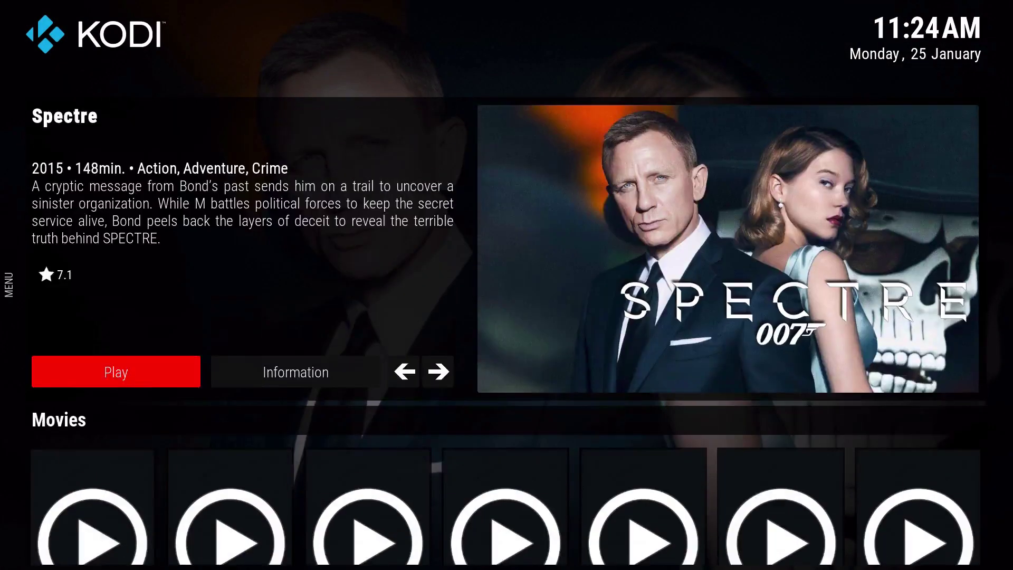
key("Down")
key("Down")
key("Down")
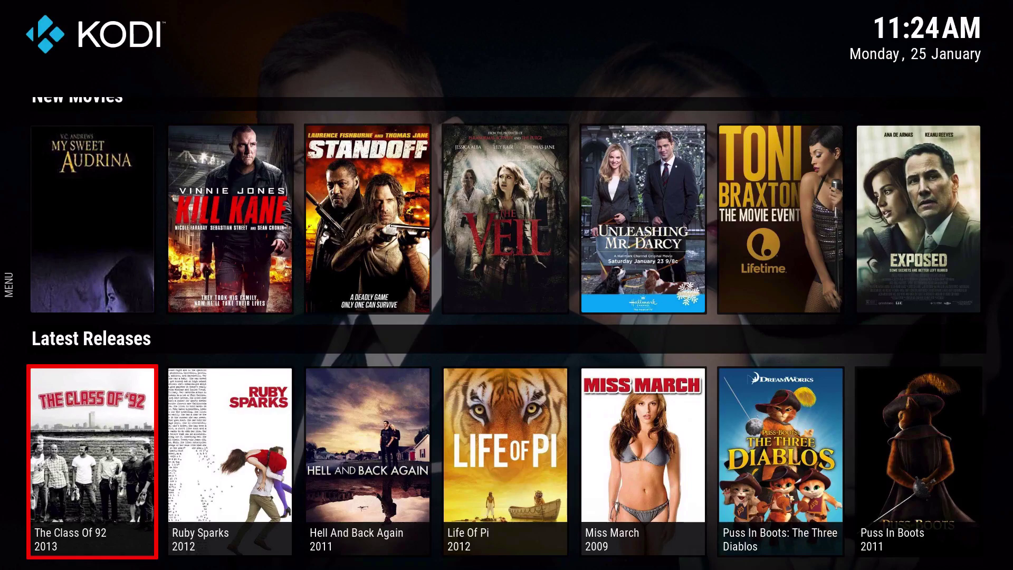
key("Up")
key("Up")
key("Up")
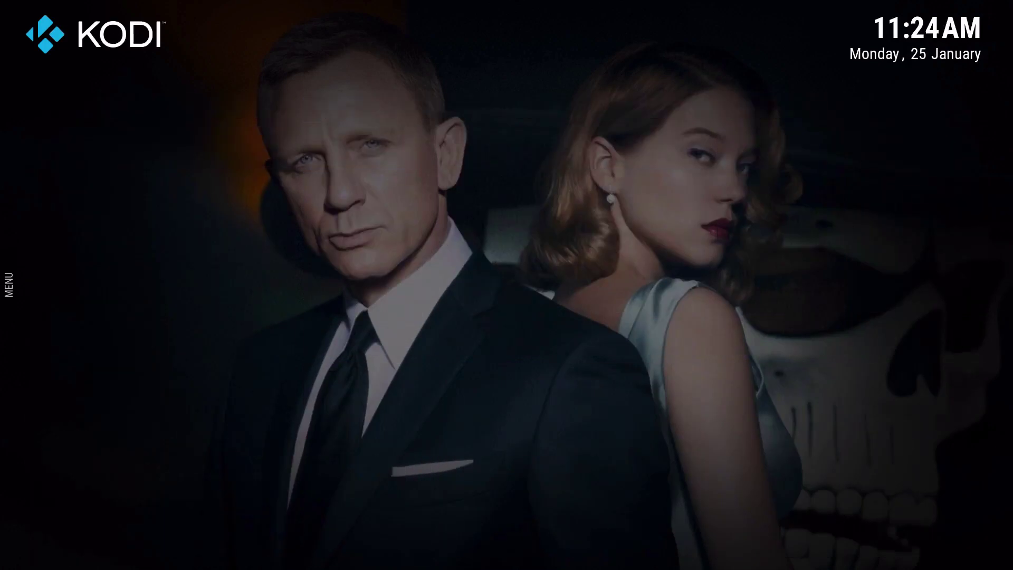
key("Down")
key("Down")
key("Up")
key("Left")
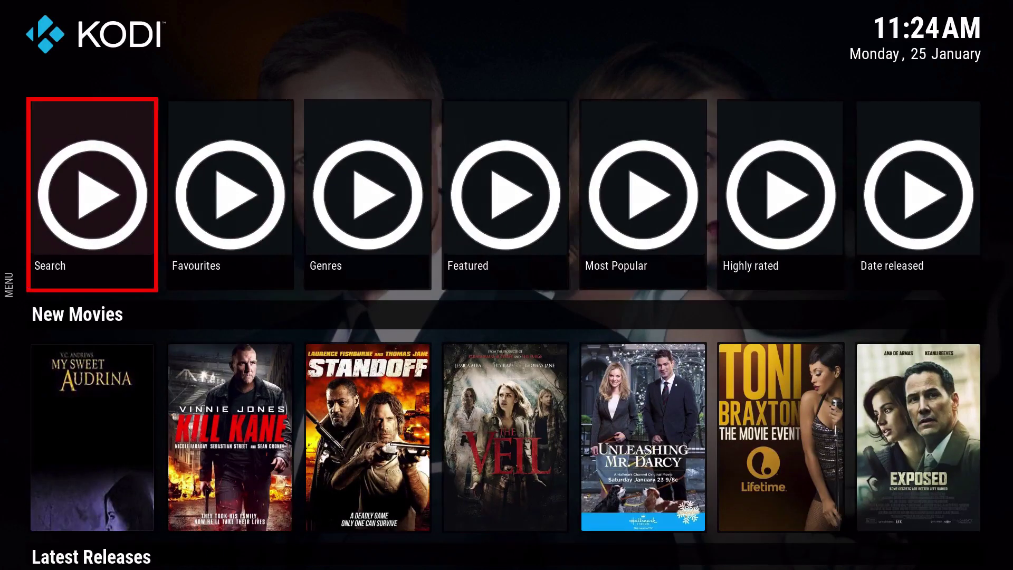
key("Up")
key("Left")
- Open Configure Widget Rows in the Titan skin settings
key("Up")
key("Return")
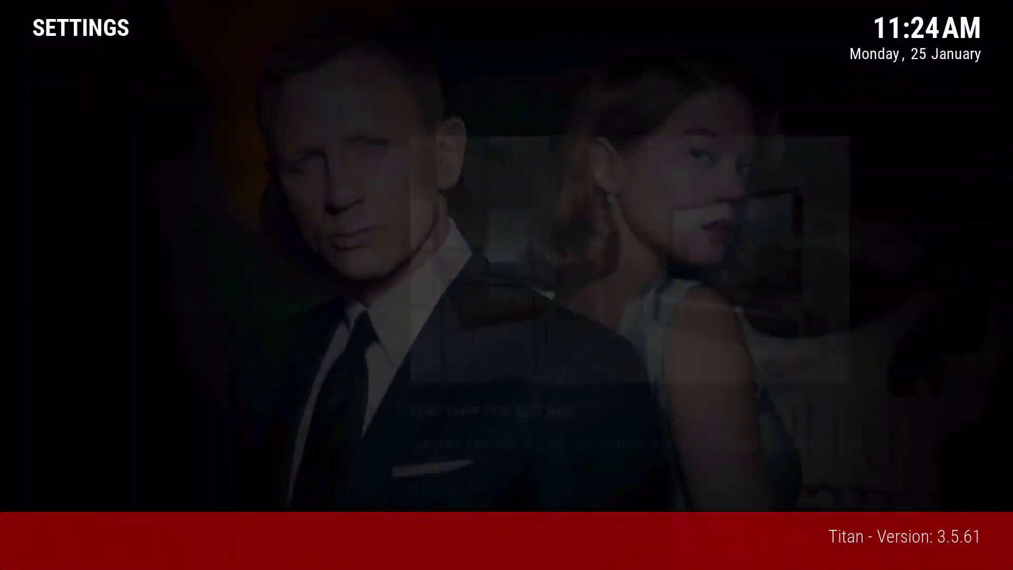
key("Return")
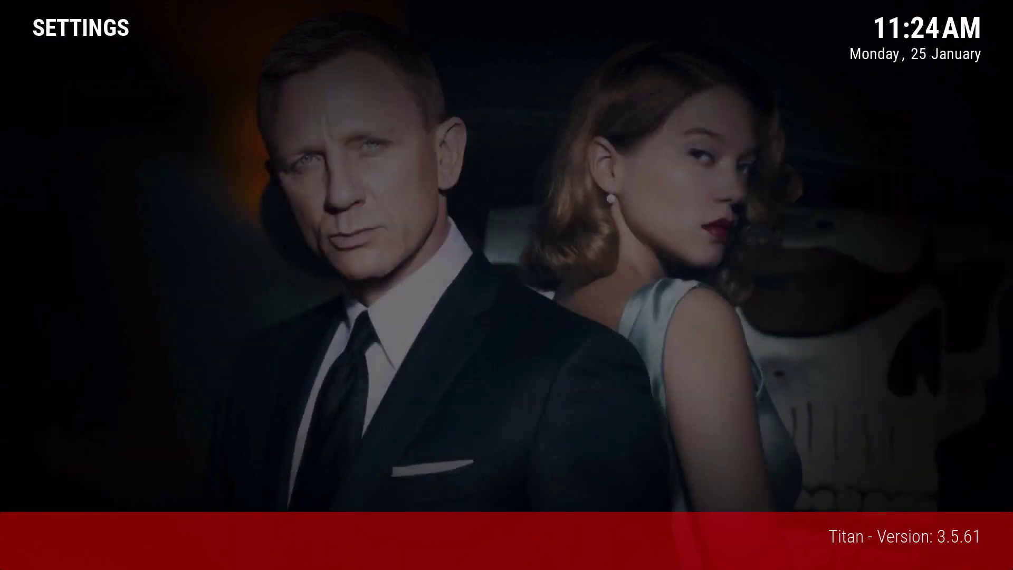
key("Right")
key("Down")
key("Return")
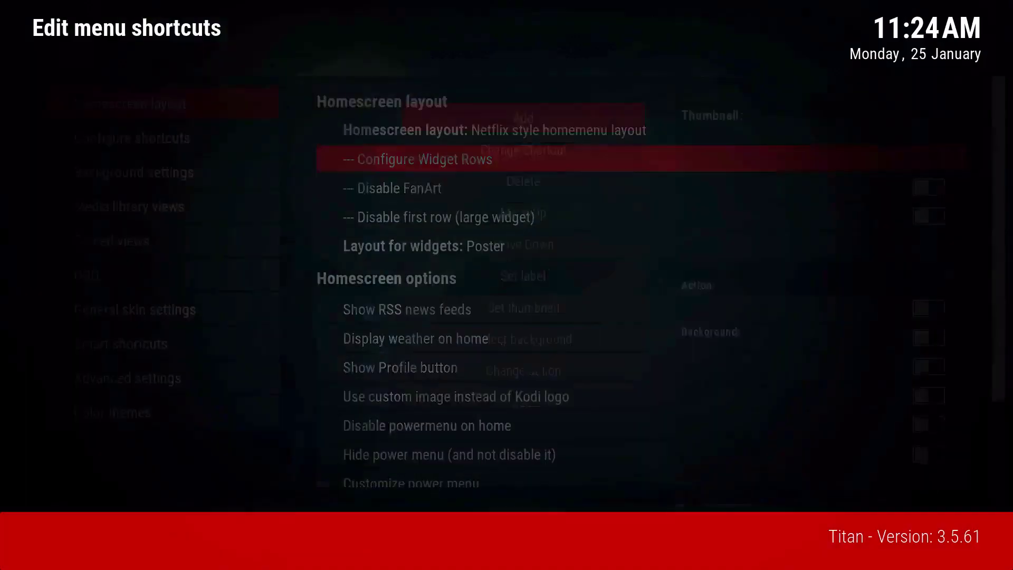
- Delete the Movies row, keeping Trending Movies, New Movies and Latest Releases, and close the editor
key("Left")
key("Down")
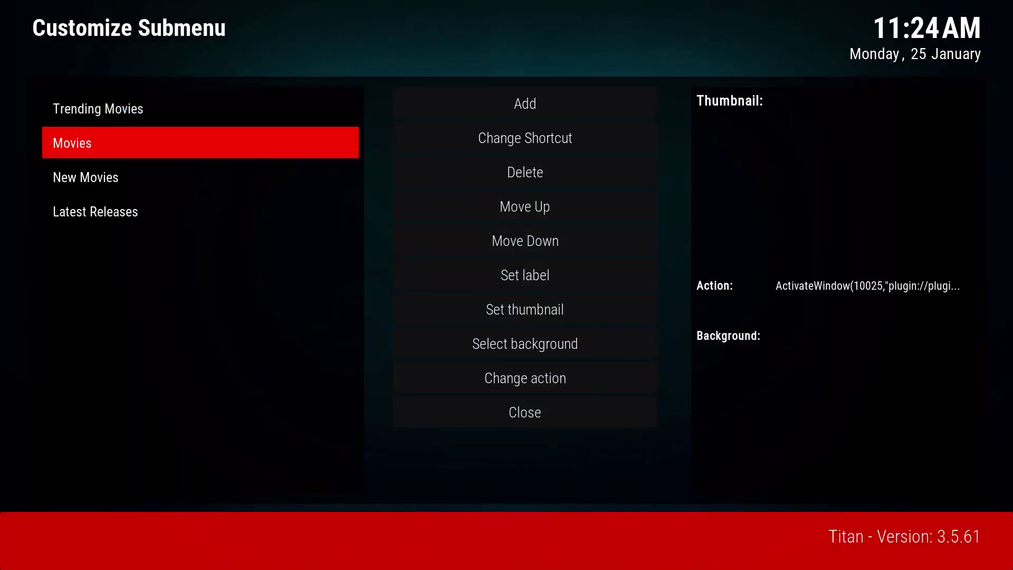
key("Right")
key("Down")
key("Down")
key("Left")
key("Right")
key("Return")
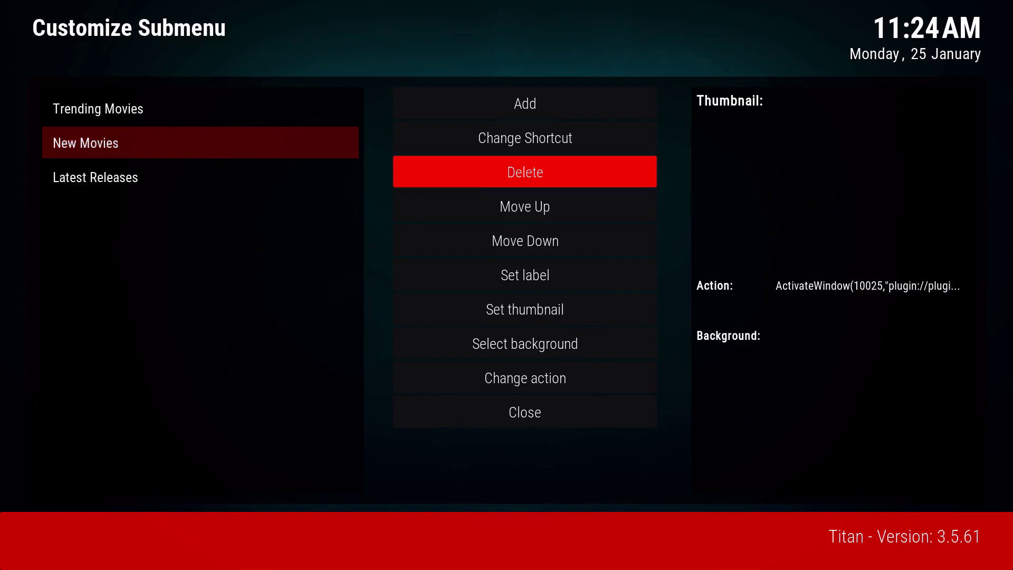
key("Left")
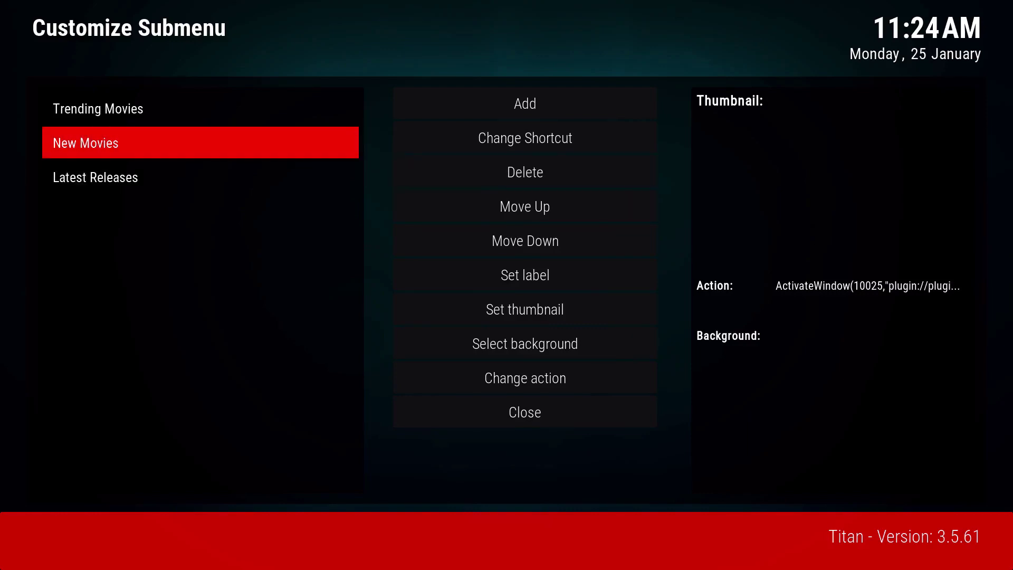
key("Escape")
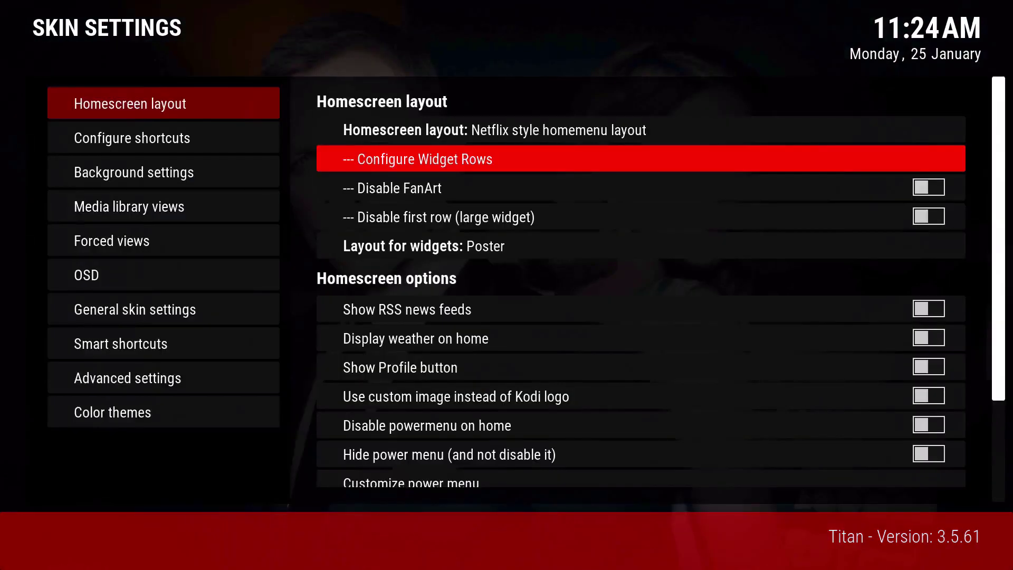
- Reset the Titan skin to default settings from Advanced settings, confirming with Yes
key("Left")
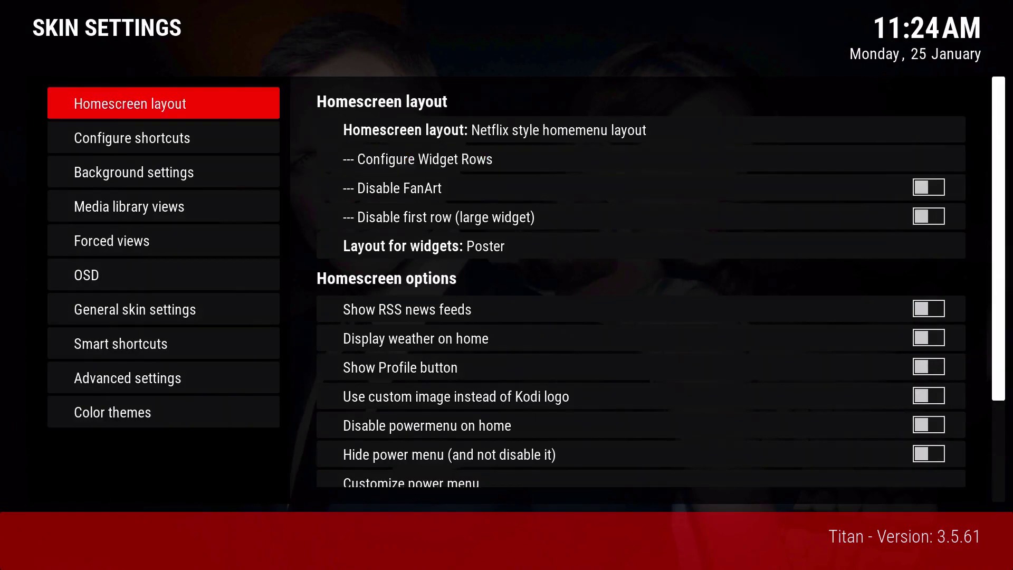
key("Down")
key("Down")
key("Down")
key("Down")
key("Down")
key("Down")
key("Down")
key("Escape")
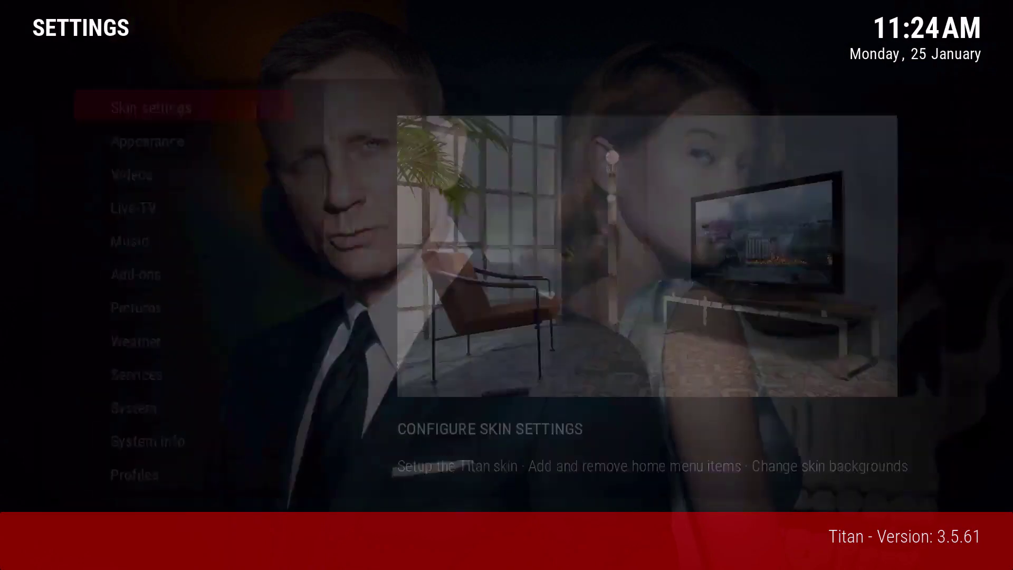
key("Return")
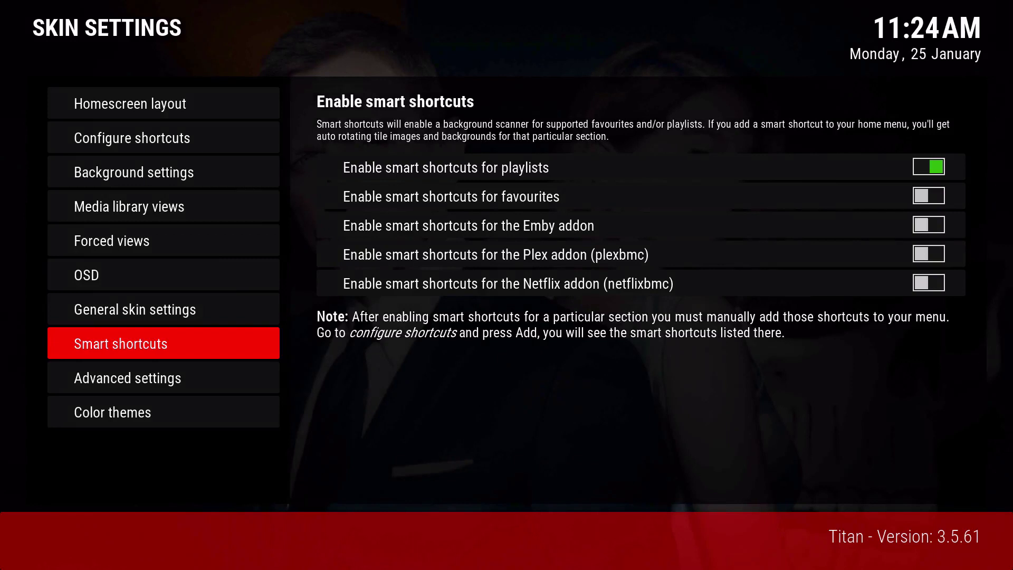
key("Down")
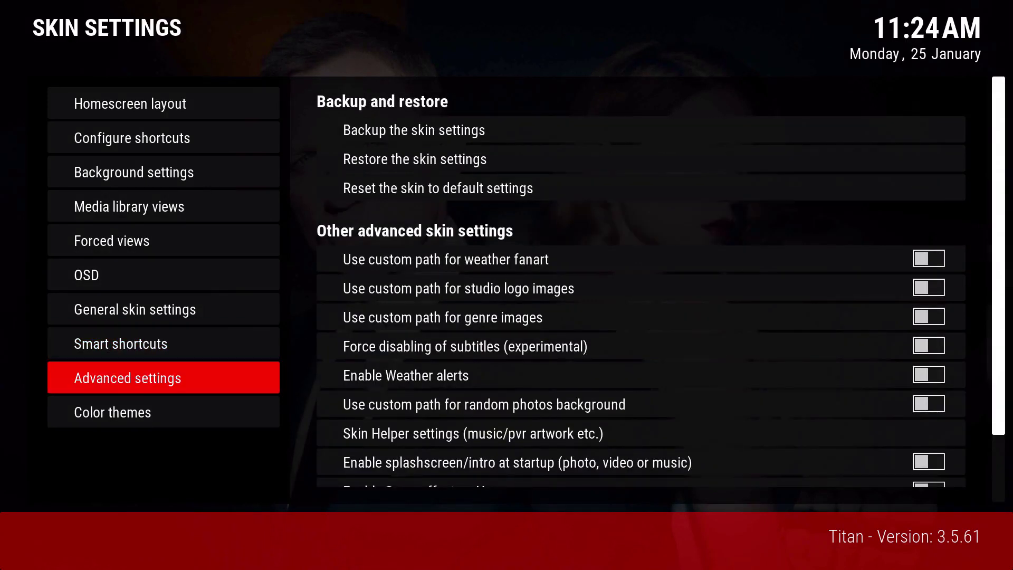
key("Right")
key("Down")
key("Down")
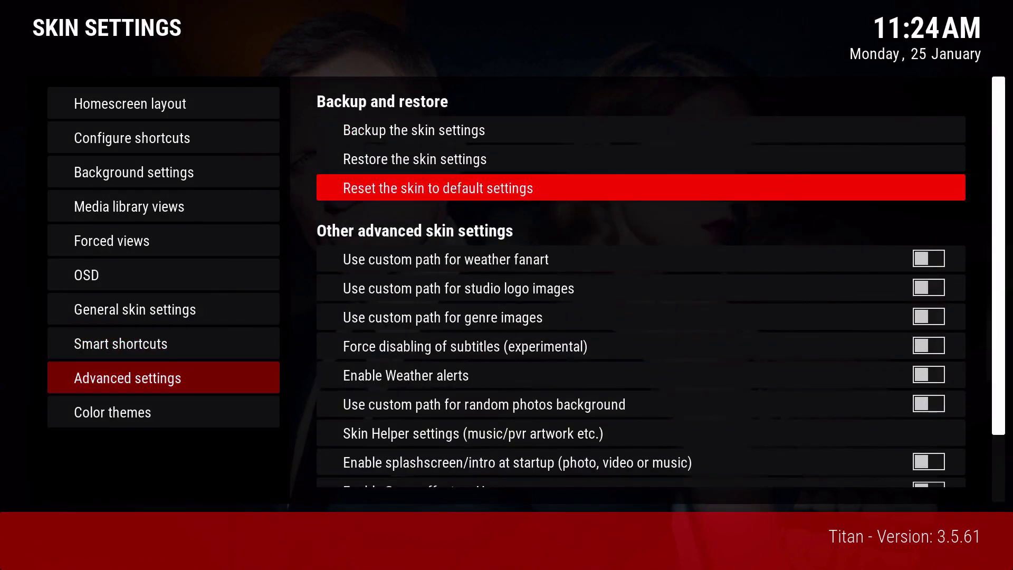
key("Return")
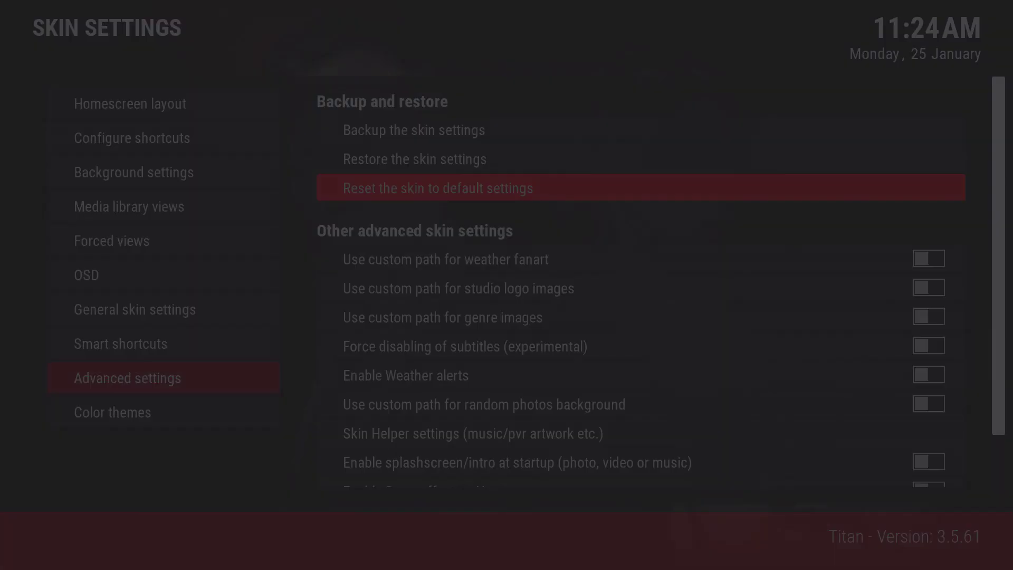
key("Return")
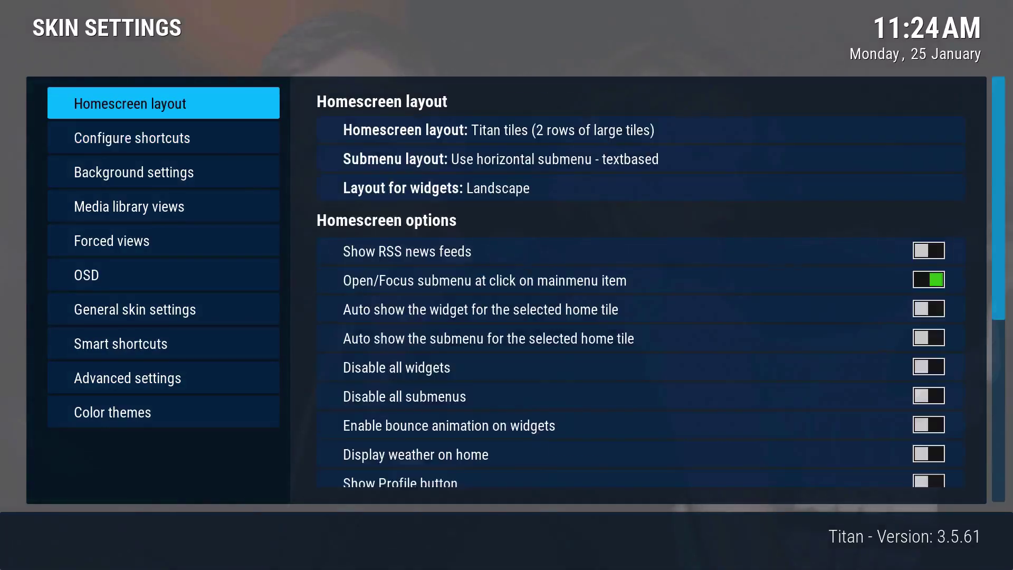
- Return Home and browse the default tiles down to Settings
key("Escape")
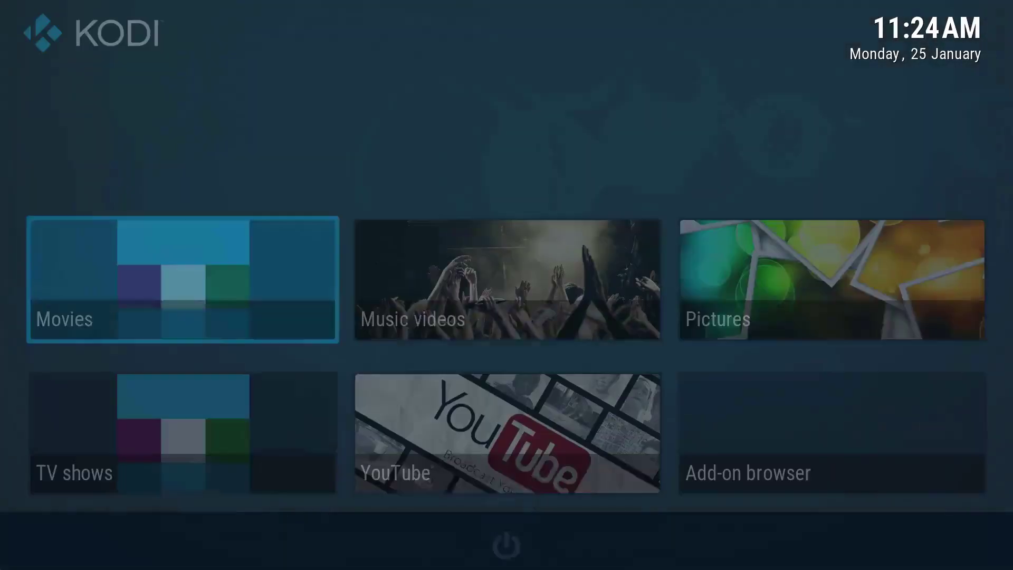
key("Right")
key("Right")
key("Right")
key("Right")
key("Left")
key("Down")
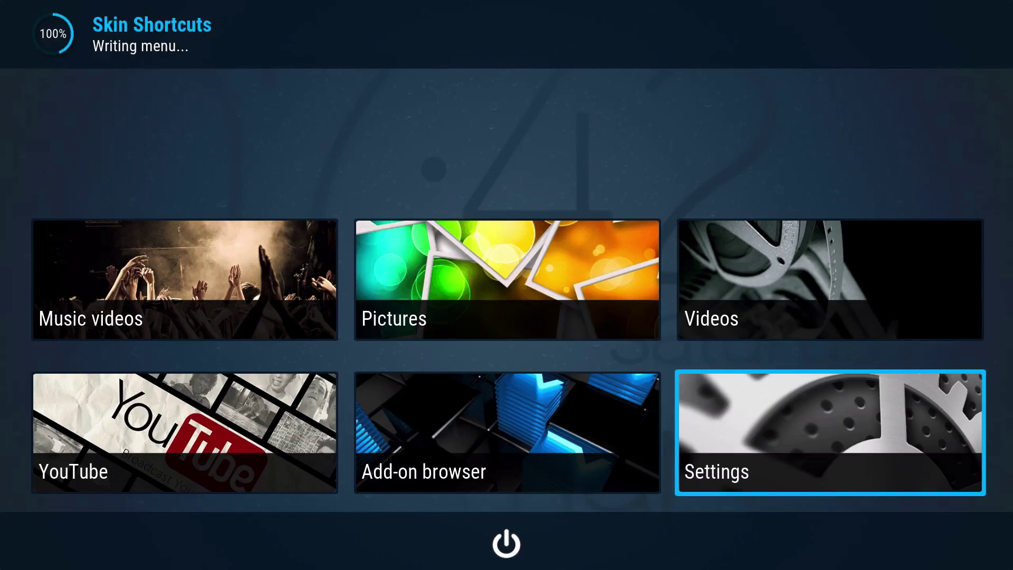